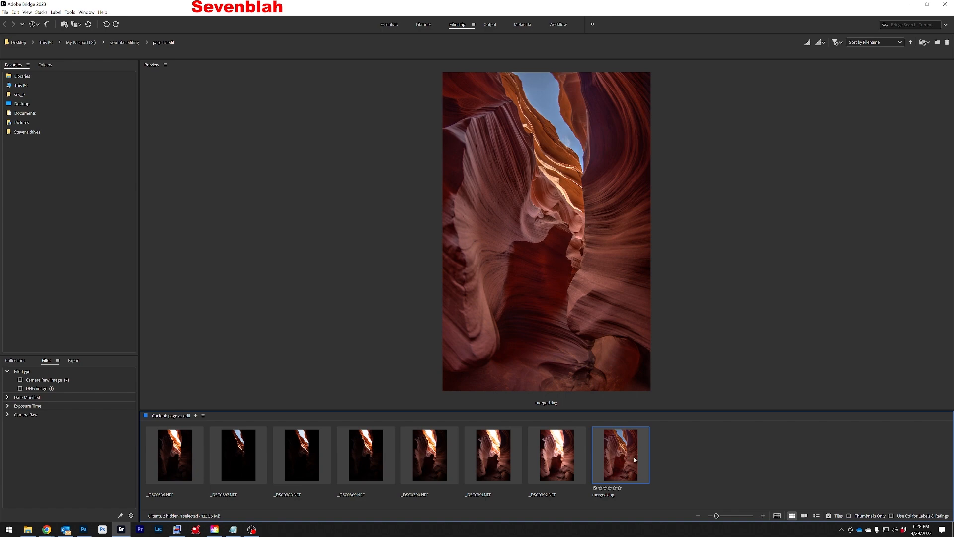
- Magnify the edge between the blue sky and the rock wall in merged.dng to examine the fringing
left_click(584, 155)
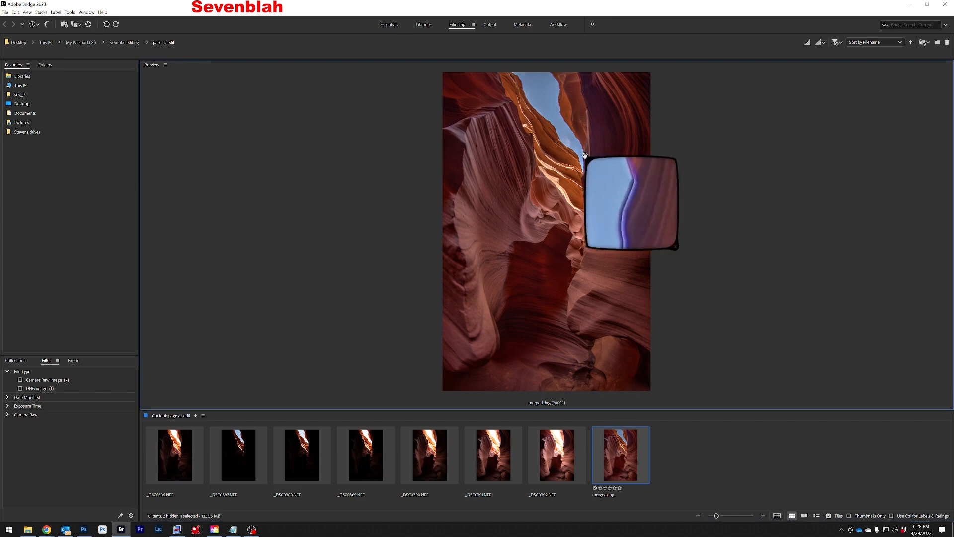
left_click_drag(610, 183, 619, 210)
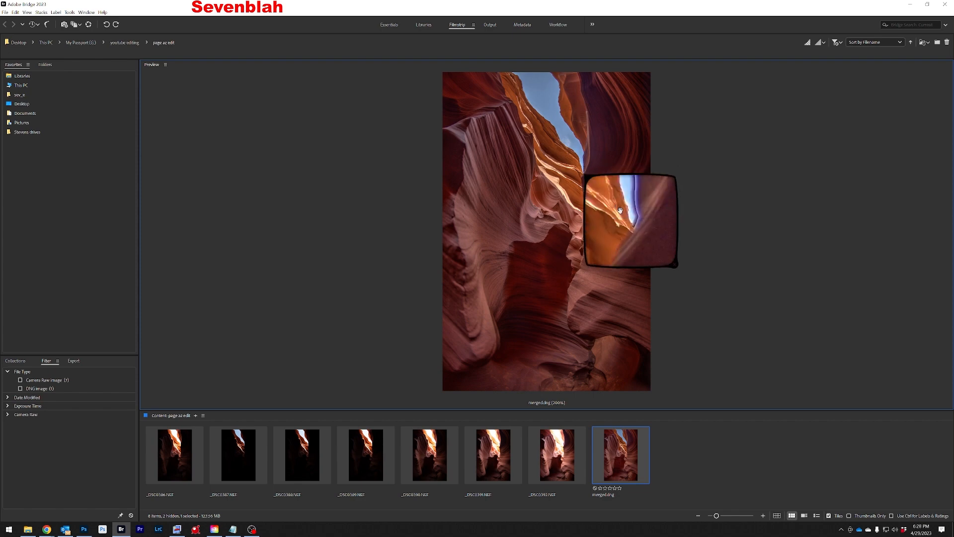
left_click(627, 209)
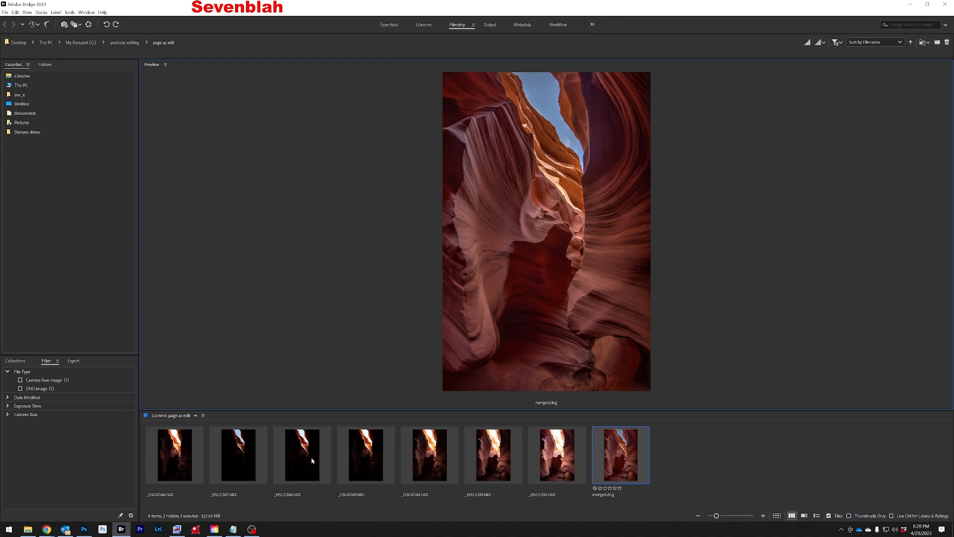
- Select the dark _DSC0387.NEF and the bright _DSC0391.NEF in Bridge and again in Lightroom Classic, keeping the dark photo active
left_click(244, 450)
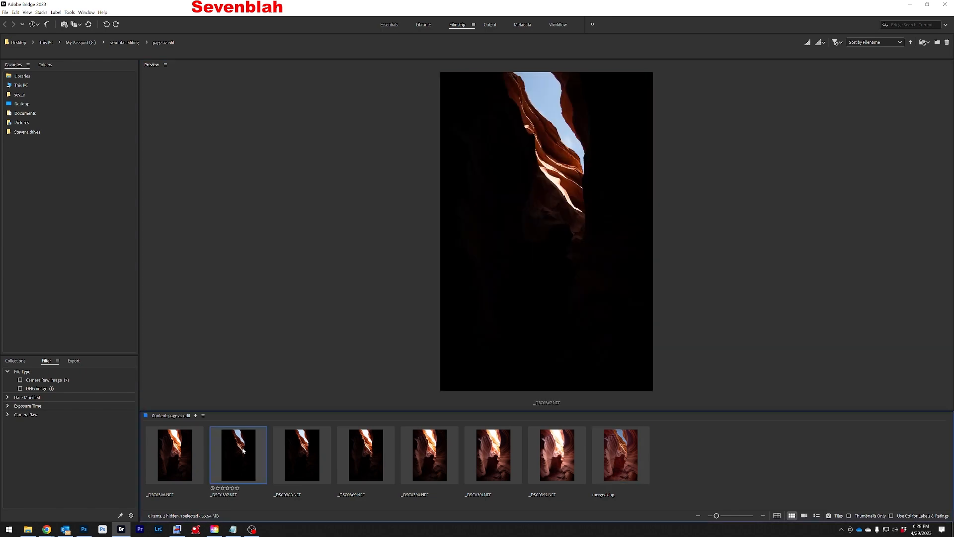
left_click(515, 455, "ctrl")
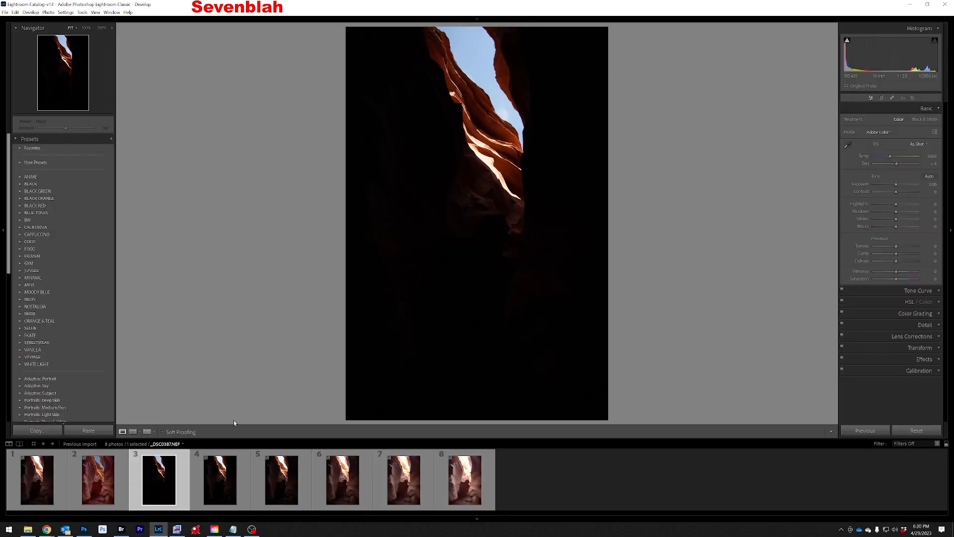
left_click(409, 478, "ctrl")
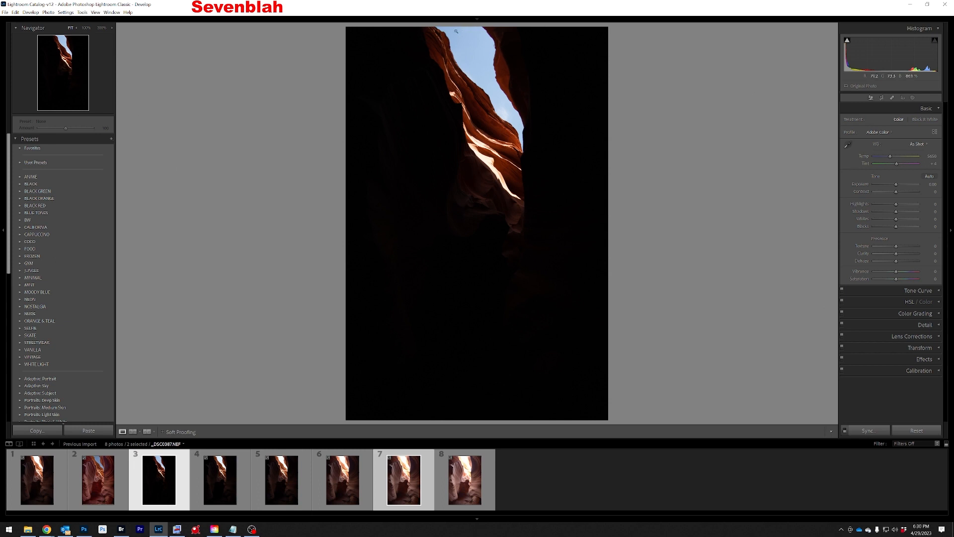
left_click(403, 480)
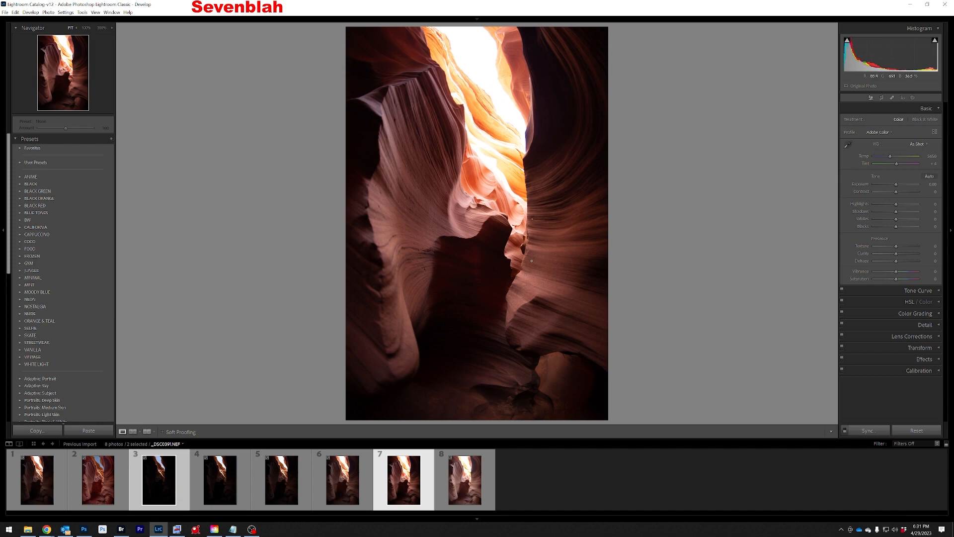
left_click(151, 479)
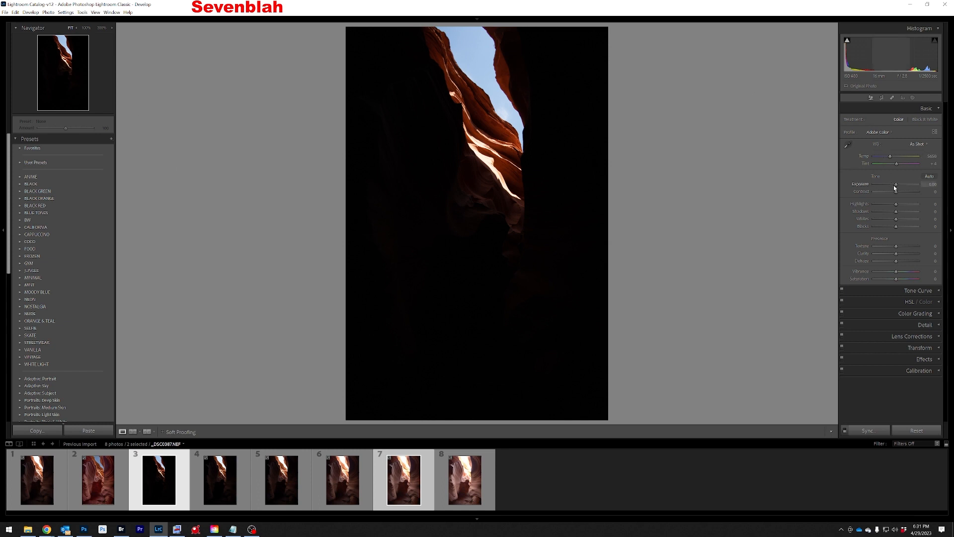
- On _DSC0387.NEF, raise Exposure slightly and set Highlights to about -57, Shadows +100, Whites about -30 and Blacks +100
left_click_drag(896, 204, 890, 204)
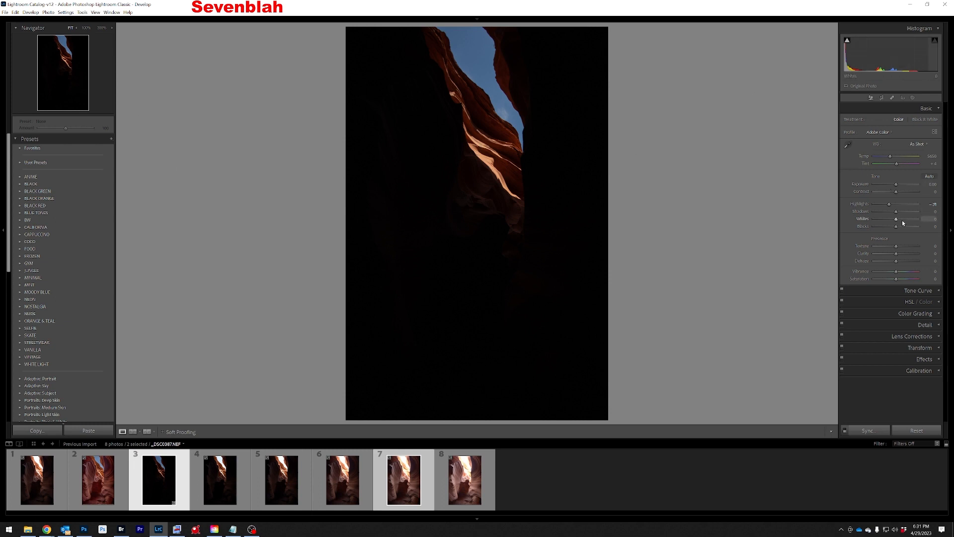
left_click_drag(896, 211, 914, 229)
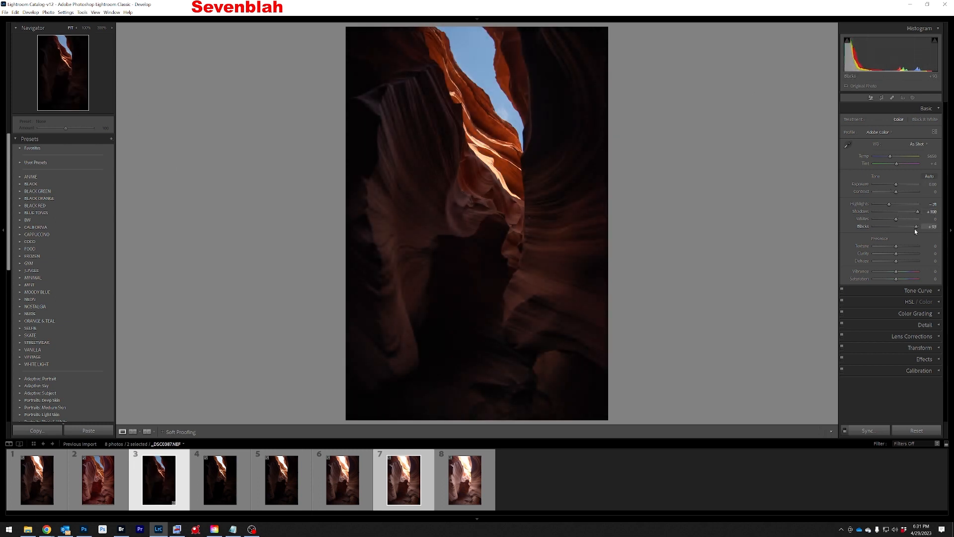
left_click(900, 184)
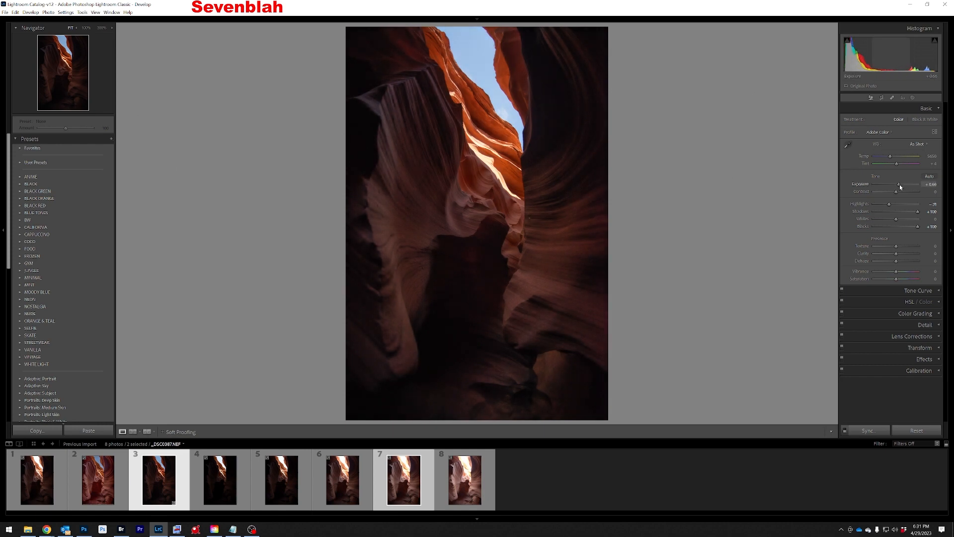
mouse_move(896, 192)
left_mouse_down()
mouse_move(908, 195)
mouse_move(884, 204)
left_mouse_up()
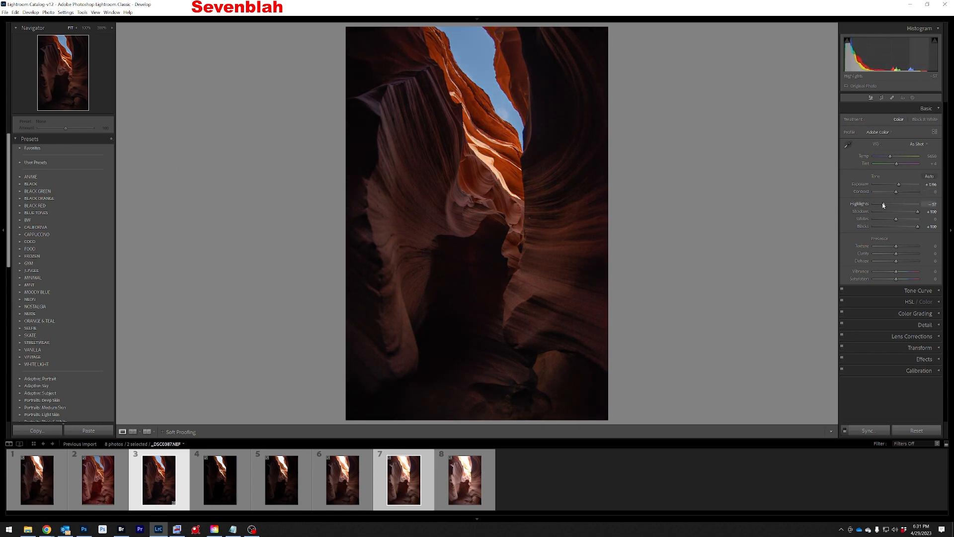
left_click_drag(892, 220, 887, 222)
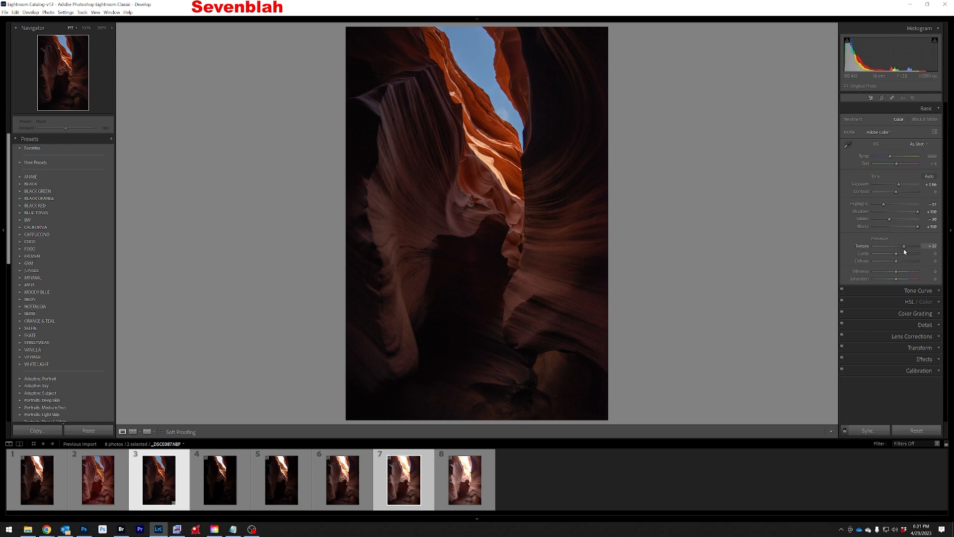
- Raise the dark photo's Texture and Clarity to about +30, Vibrance to about +36 and Blue Primary Saturation to about +39
left_click_drag(905, 249, 903, 256)
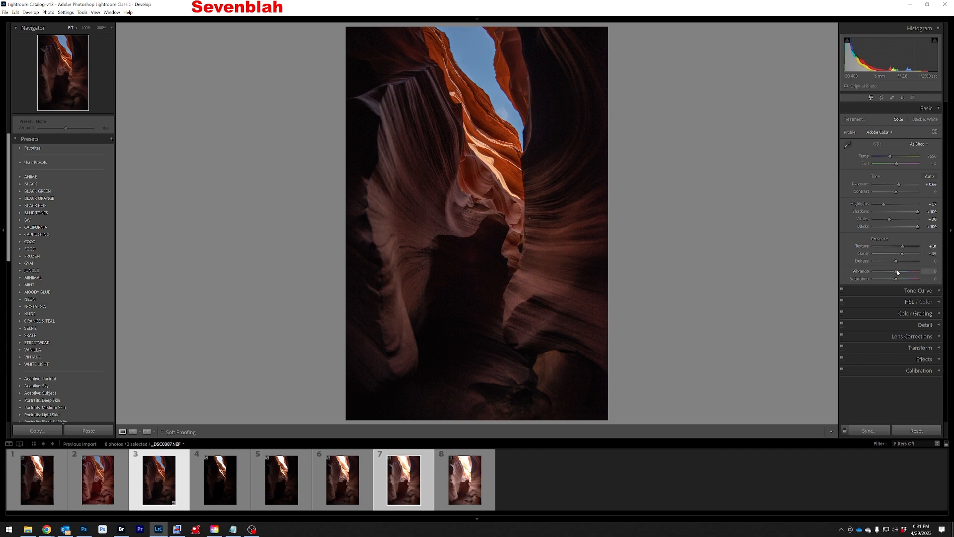
left_click_drag(897, 272, 905, 274)
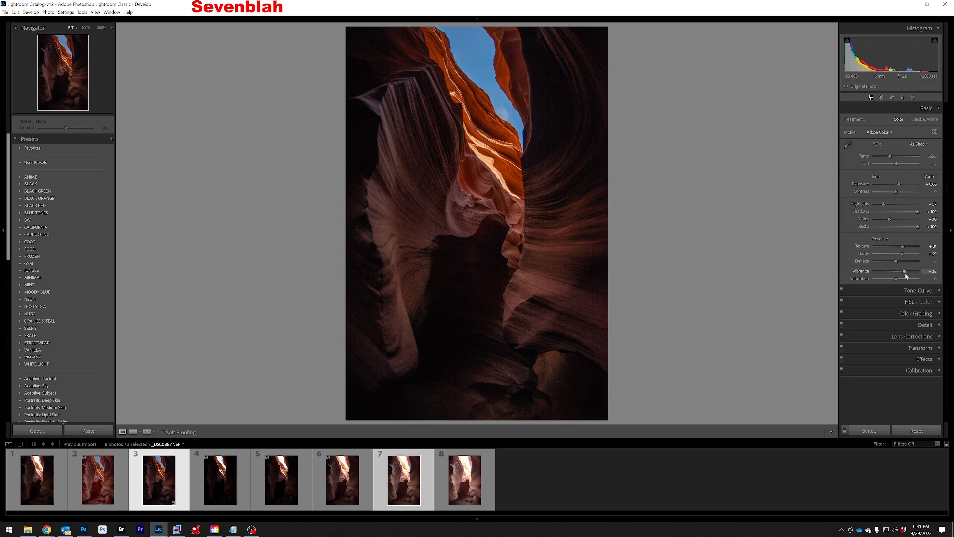
left_click(939, 371)
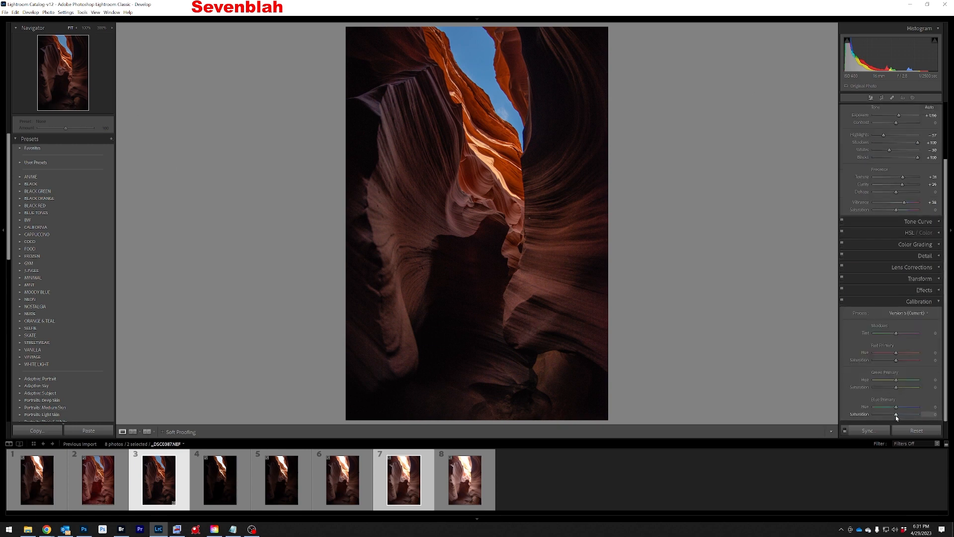
left_click_drag(896, 414, 905, 417)
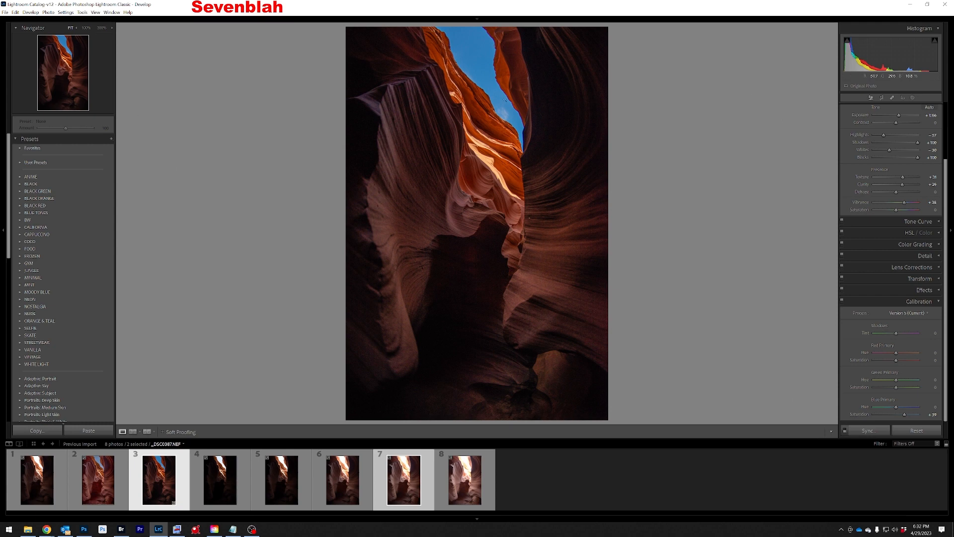
- On the bright _DSC0391.NEF, lower Highlights and Whites, and raise Shadows to about +67 and Blacks to about +48
left_click(405, 488)
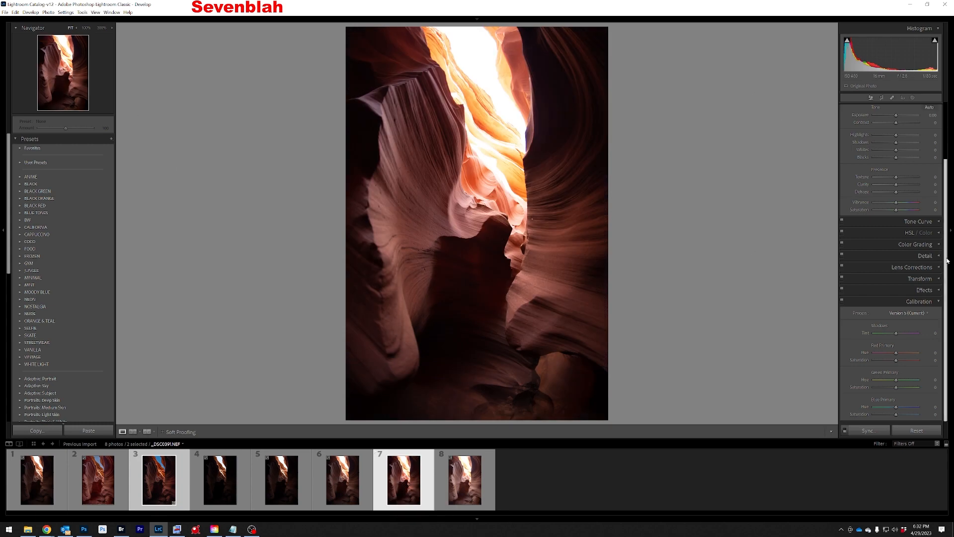
scroll(872, 262, "up", 3)
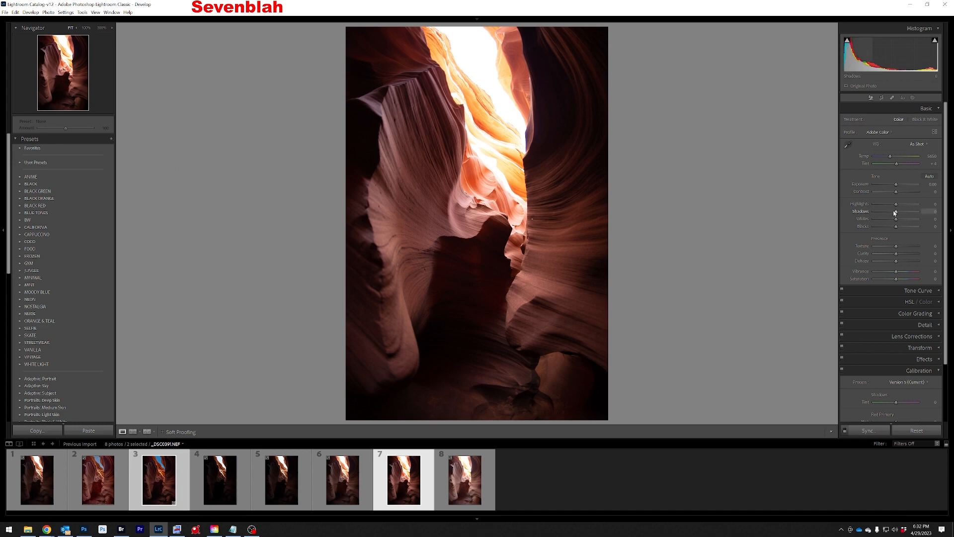
mouse_move(896, 212)
left_mouse_down()
mouse_move(914, 215)
mouse_move(886, 204)
mouse_move(894, 219)
mouse_move(884, 219)
mouse_move(906, 227)
left_mouse_up()
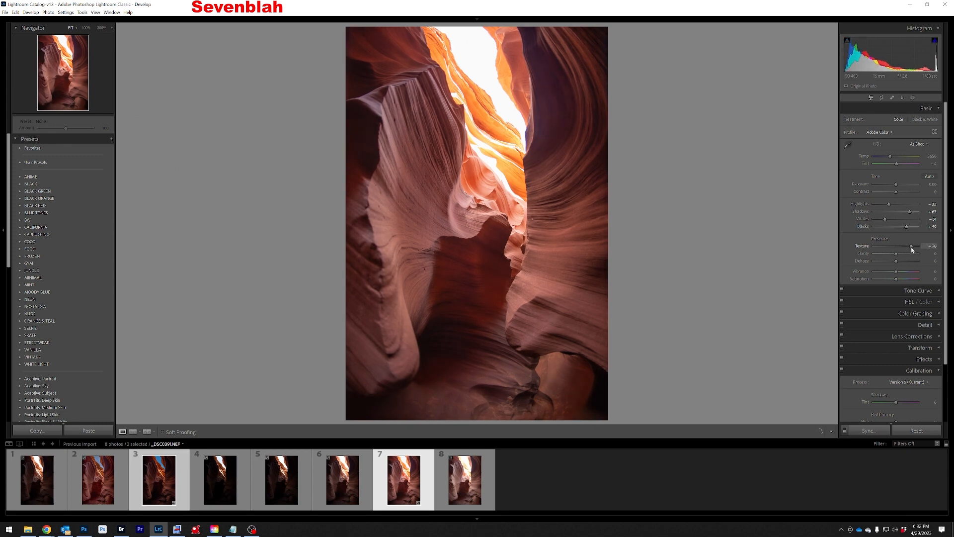
- Raise Texture, Clarity, Dehaze, Vibrance and Contrast moderately on the bright photo, and compare it with the dark exposure
left_click_drag(907, 248, 904, 275)
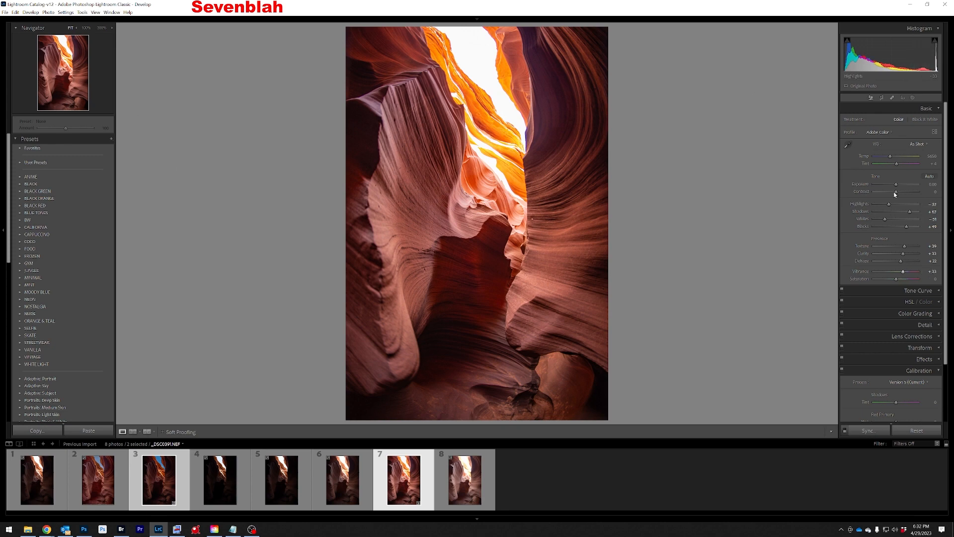
left_click_drag(897, 193, 899, 194)
left_click(163, 482)
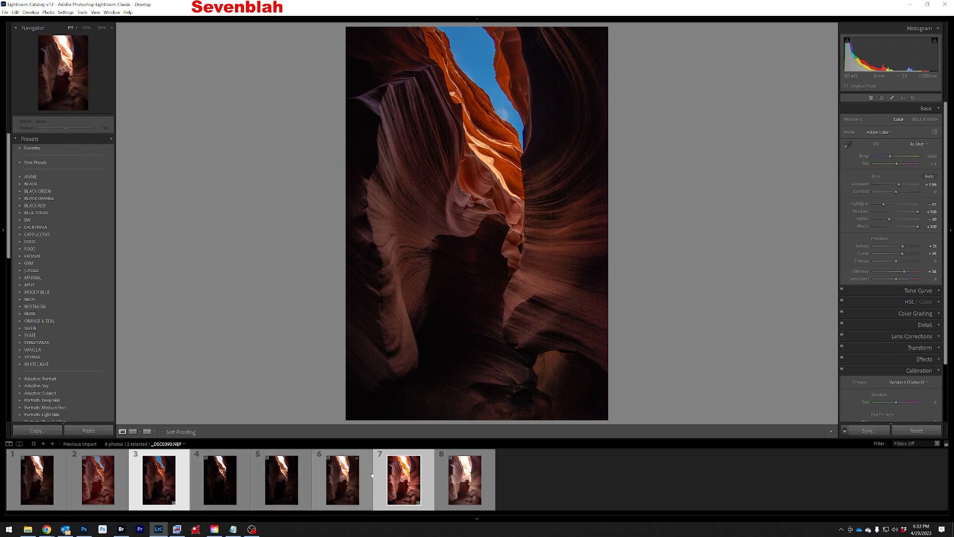
left_click(396, 479)
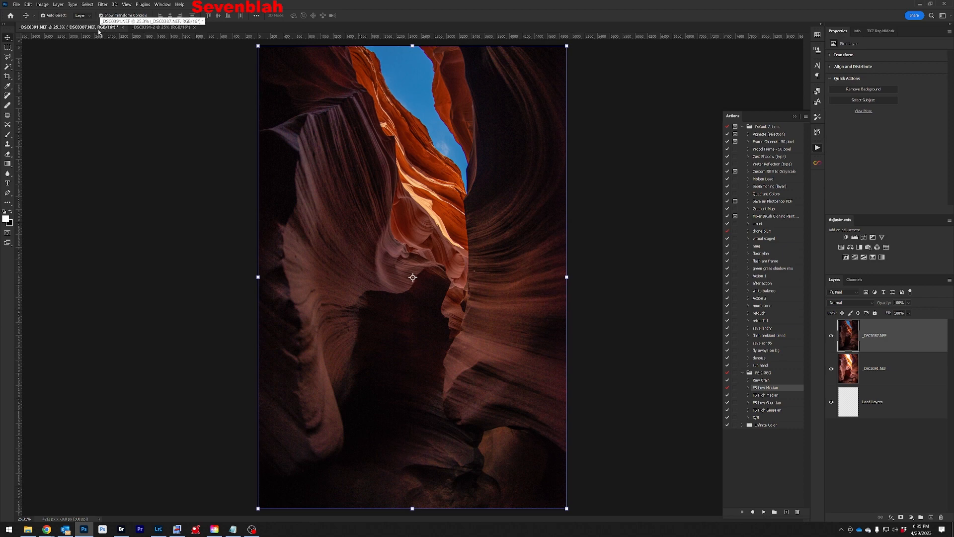
- In Photoshop, compare the layered _DSC0391.NEF document with the single-photo _DSC0391-2 document, ending on _DSC0391-2
left_click(163, 27)
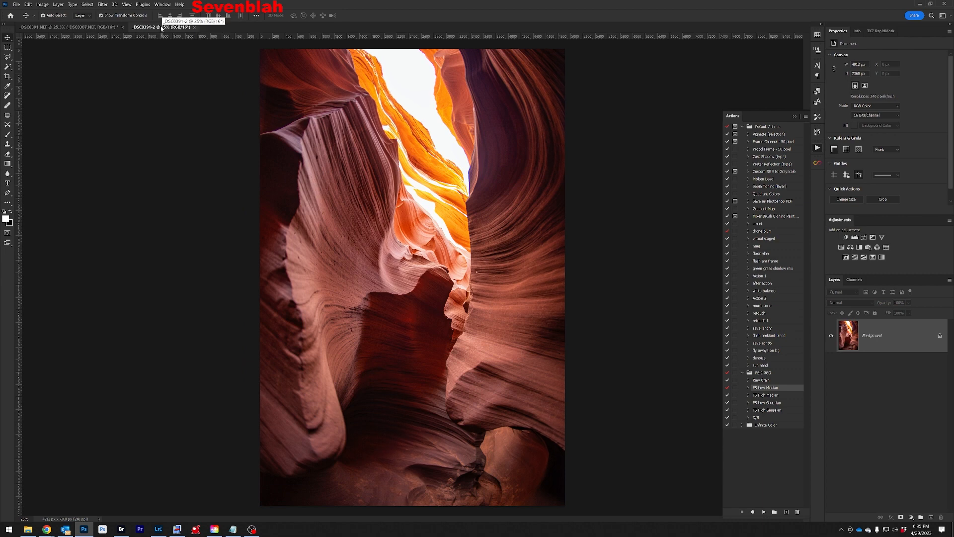
left_click(100, 27)
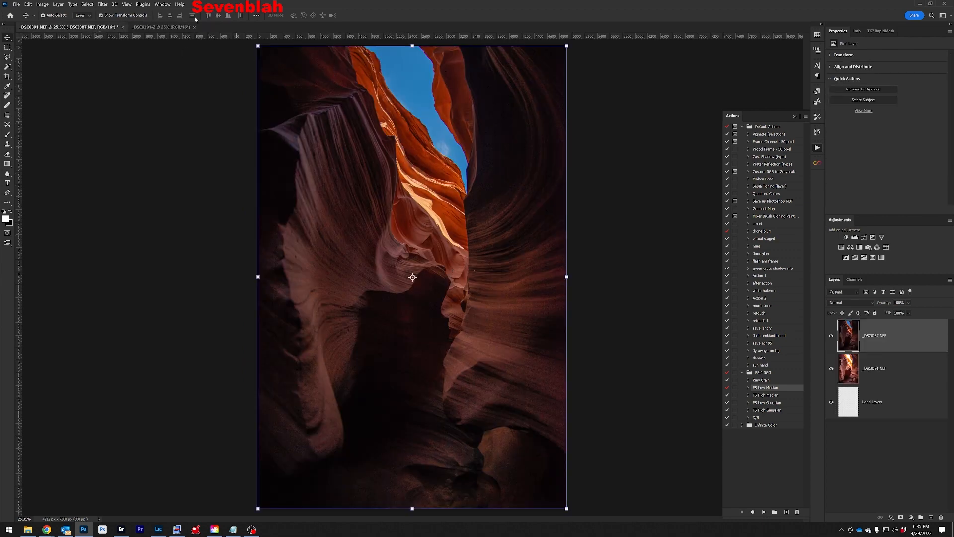
left_click(164, 28)
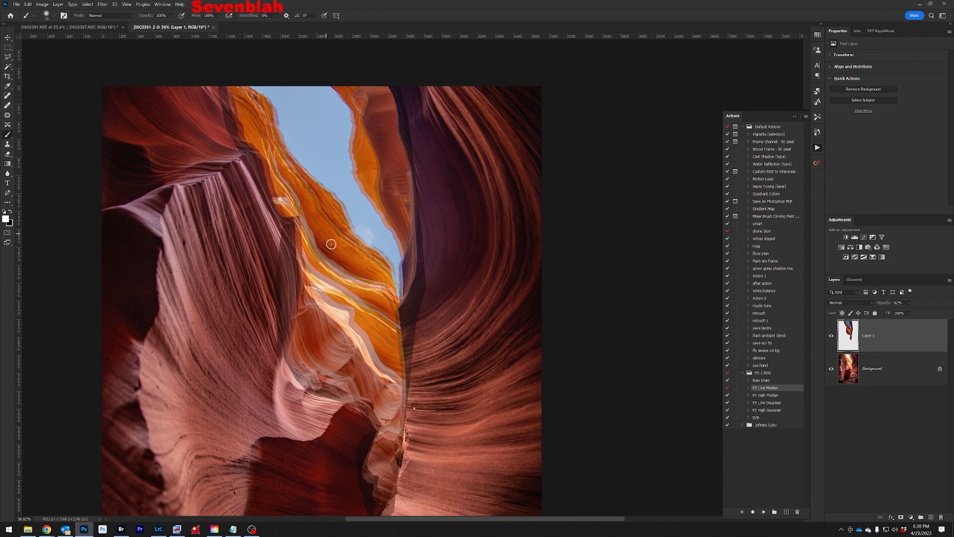
- Select Layer 1 together with the Background layer and align them with Auto-Align Layers
left_click(882, 371)
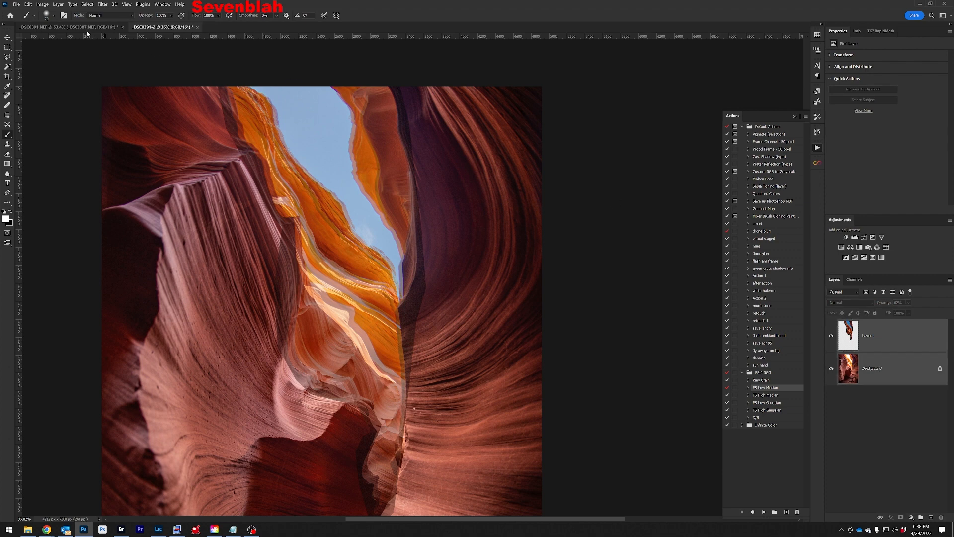
left_click(28, 4)
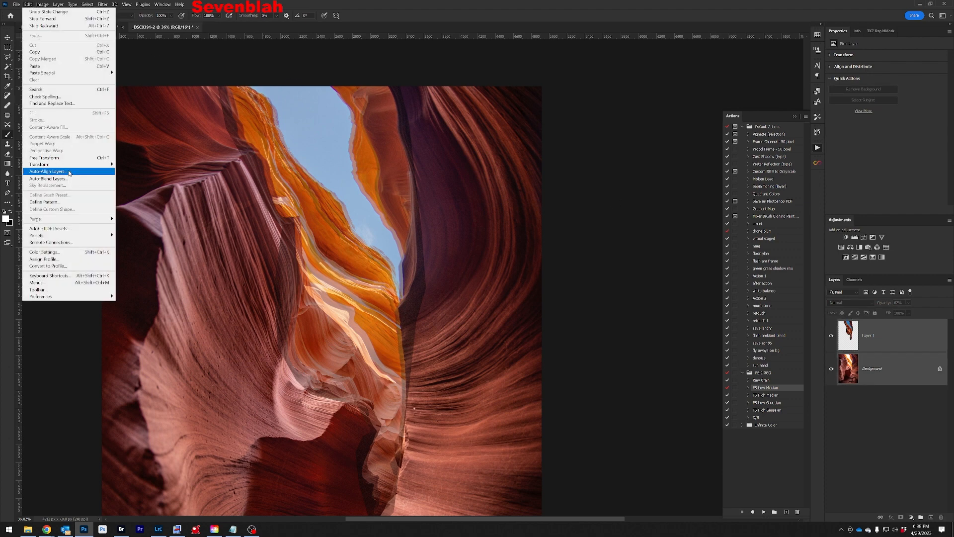
left_click(92, 171)
left_click(555, 125)
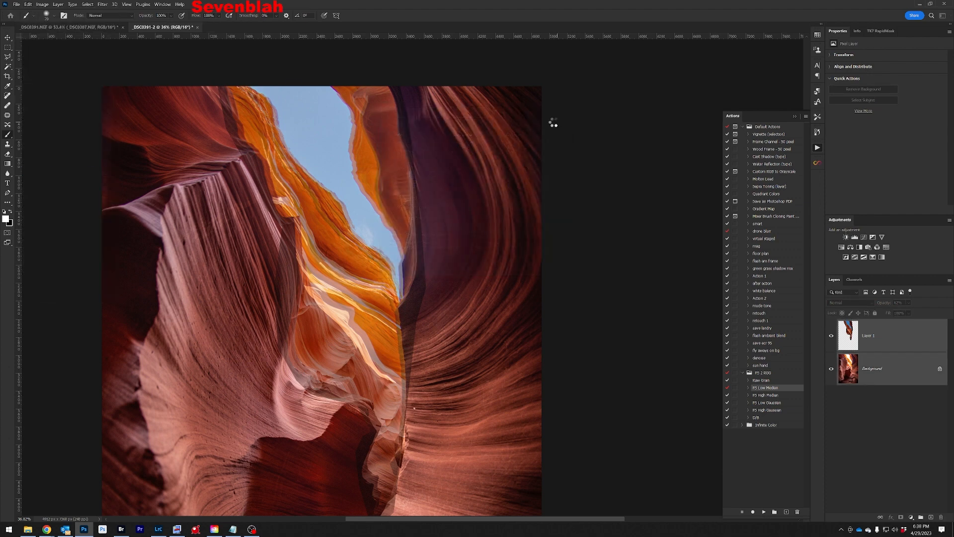
- Examine the alignment of the sky and rock edges up close and across the whole canyon image
scroll(333, 218, "up", 8)
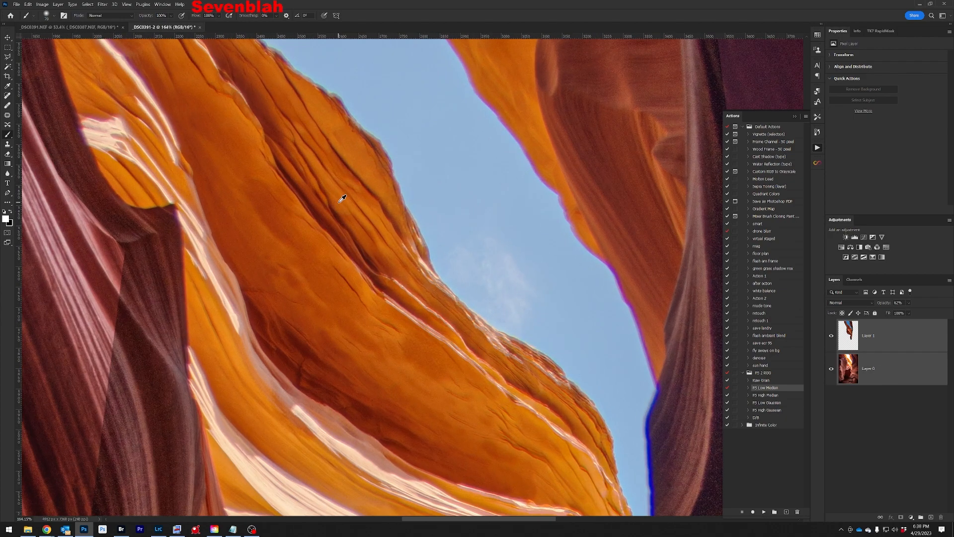
left_click_drag(577, 297, 424, 113)
left_click_drag(472, 307, 415, 204)
scroll(415, 274, "down", 8)
scroll(387, 418, "up", 6)
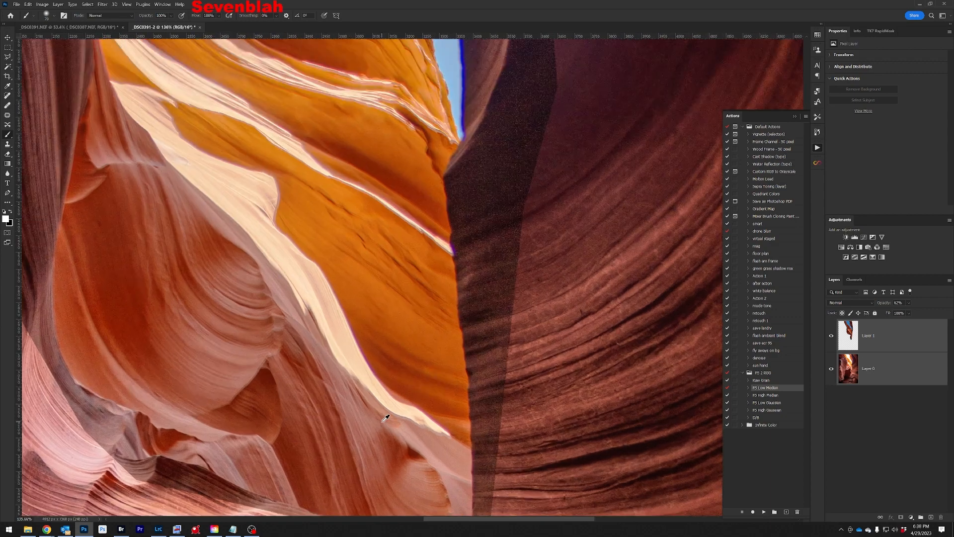
left_click_drag(381, 353, 379, 170)
left_click_drag(380, 272, 385, 223)
scroll(389, 224, "down", 3)
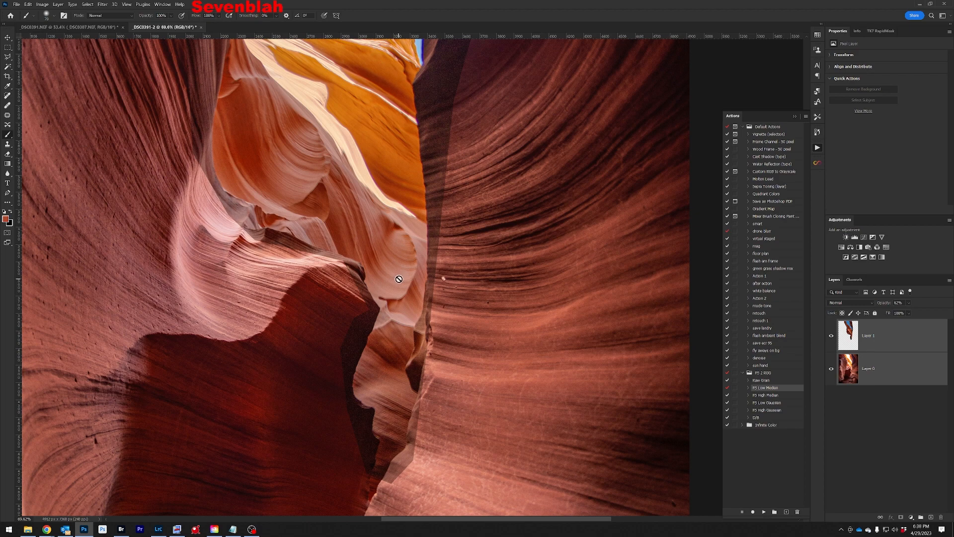
scroll(398, 278, "down", 4)
scroll(456, 153, "up", 7)
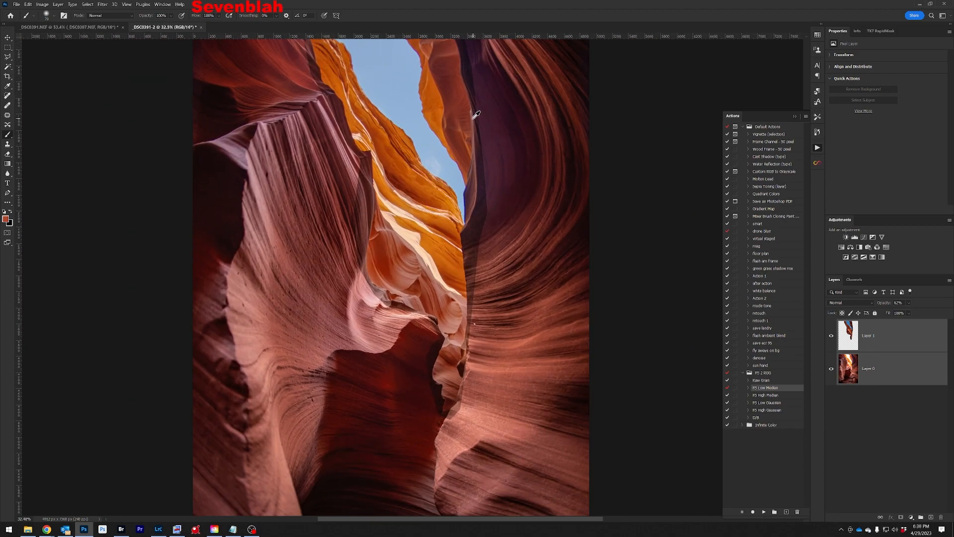
scroll(468, 104, "down", 2)
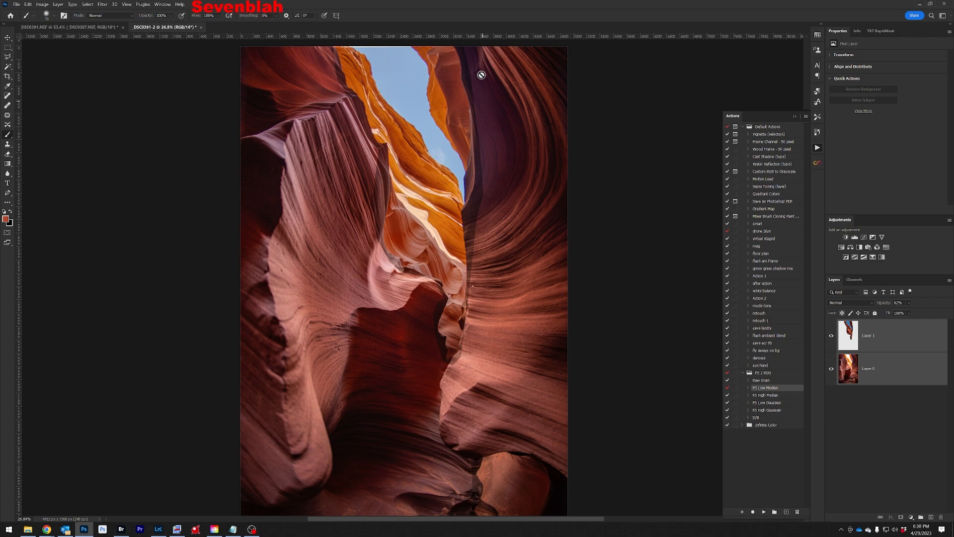
- Add a layer mask to Layer 1 and paint black on it along the dark overlay at the right wall's inner edge
left_click(863, 334)
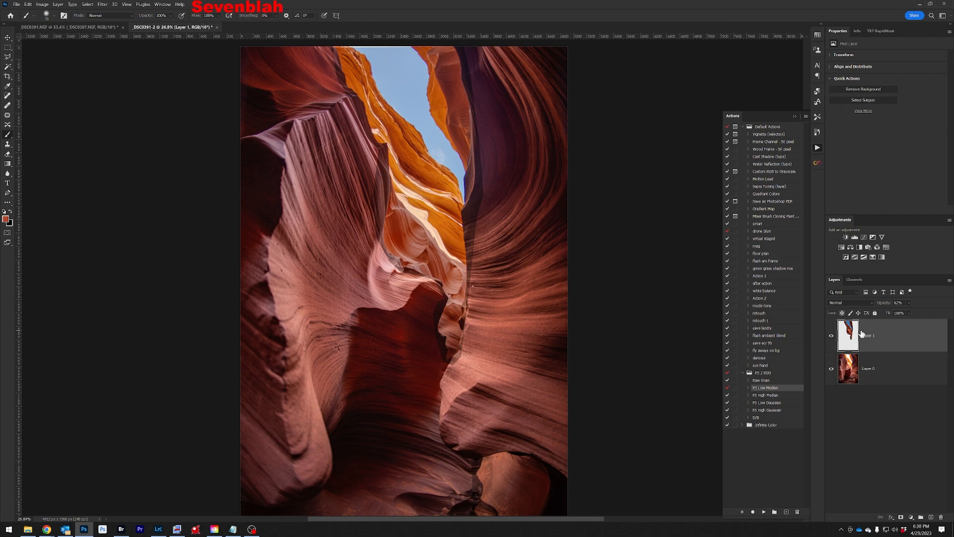
left_click(902, 517)
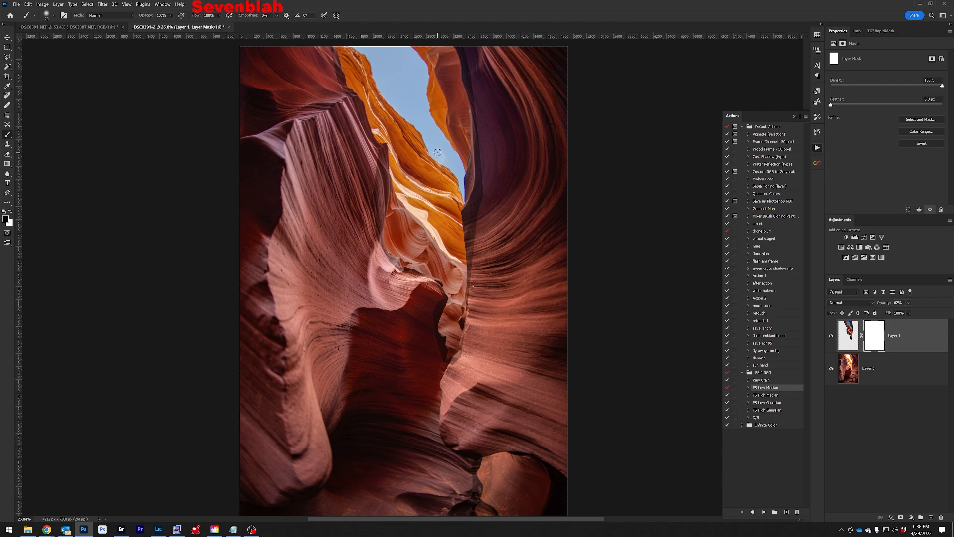
scroll(493, 175, "up", 5)
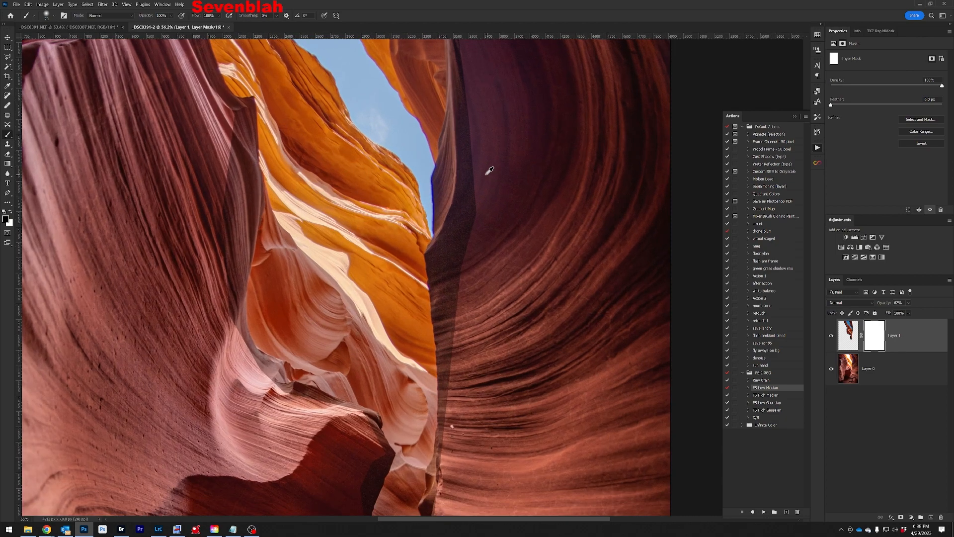
mouse_move(458, 145)
left_mouse_down()
mouse_move(462, 253)
mouse_move(445, 300)
mouse_move(443, 265)
left_mouse_up()
- Mask out more of Layer 1 over the right canyon wall, above and below the sky's lowest tip, with a larger brush
key("bracketright")
key("bracketright")
key("bracketright")
key("bracketright")
key("bracketright")
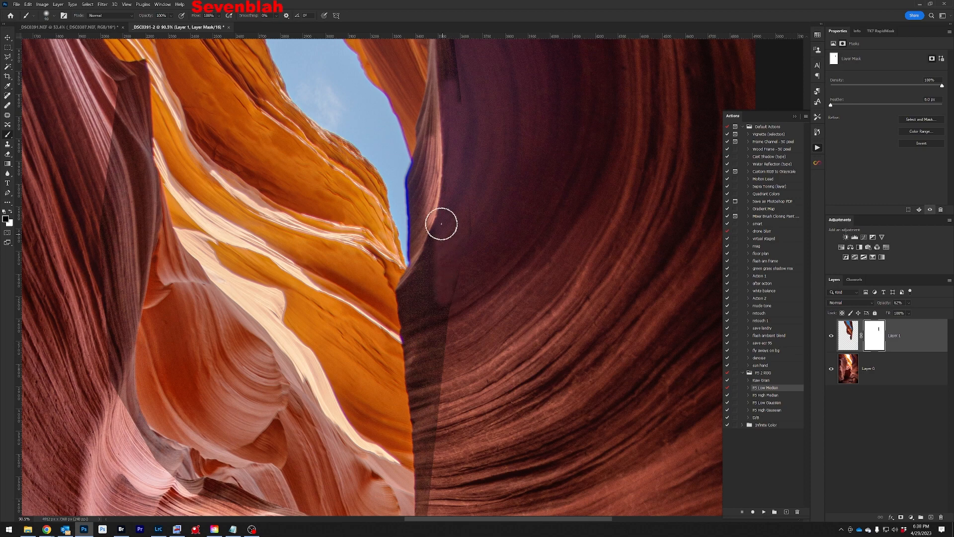
mouse_move(431, 181)
left_mouse_down()
mouse_move(430, 197)
mouse_move(441, 106)
mouse_move(464, 75)
left_mouse_up()
mouse_move(466, 296)
left_mouse_down()
mouse_move(427, 260)
mouse_move(430, 222)
mouse_move(433, 332)
mouse_move(424, 288)
mouse_move(420, 359)
mouse_move(432, 405)
mouse_move(450, 314)
mouse_move(450, 398)
left_mouse_up()
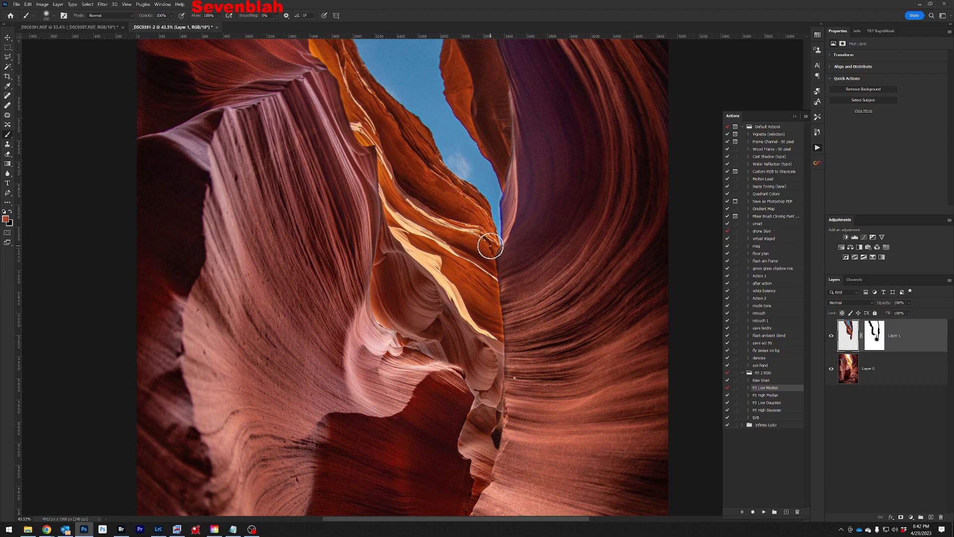
- Paint white on Layer 1's mask along the fringed boundary between the sky and the right wall with a smaller brush
scroll(508, 203, "up", 3)
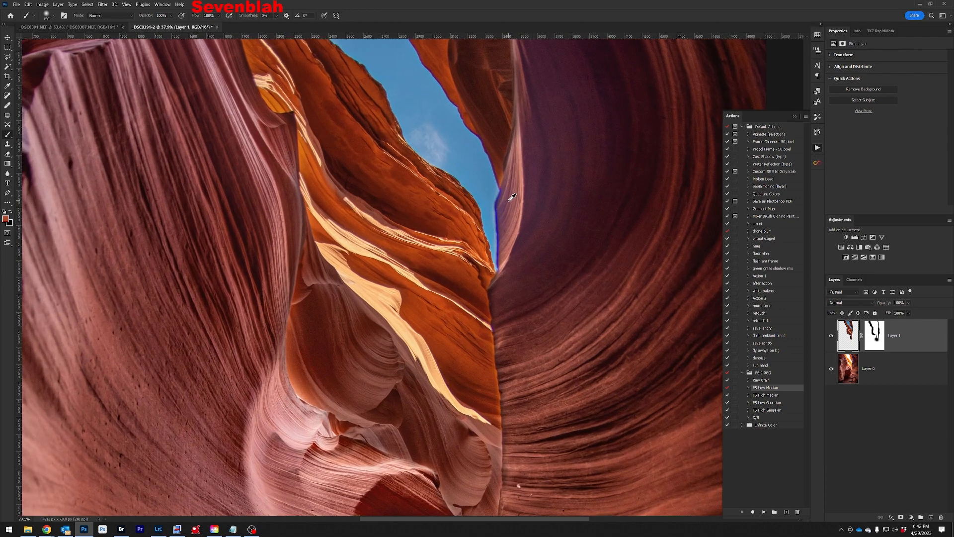
left_click(874, 335)
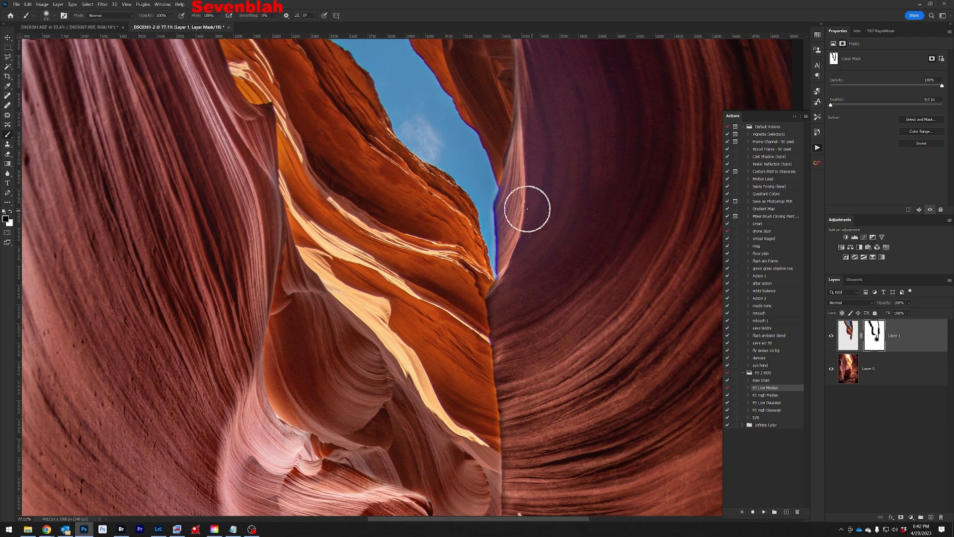
key("bracketleft")
key("bracketleft")
key("bracketleft")
key("bracketleft")
key("bracketleft")
key("bracketleft")
key("bracketleft")
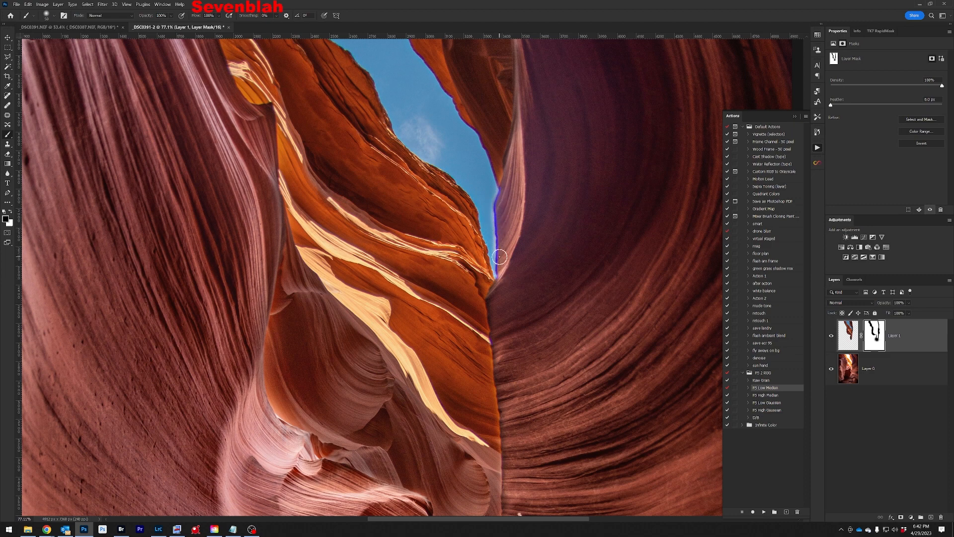
key("x")
mouse_move(492, 245)
left_mouse_down()
mouse_move(491, 266)
mouse_move(494, 185)
mouse_move(518, 114)
mouse_move(508, 169)
mouse_move(520, 124)
mouse_move(523, 59)
left_mouse_up()
- Touch up the right wall's light upper edge in black on Layer 1's mask and check the whole blend
key("x")
scroll(528, 164, "up", 3)
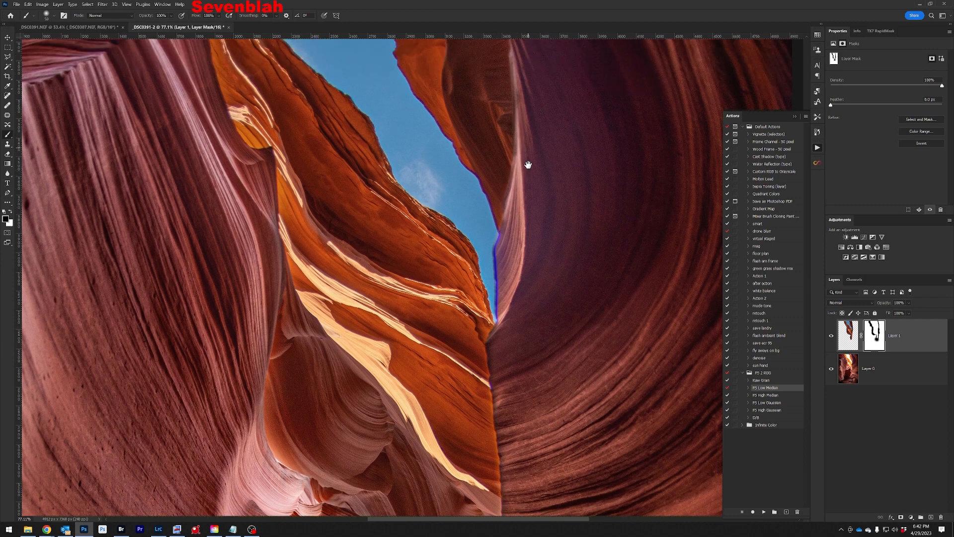
mouse_move(520, 172)
left_mouse_down()
mouse_move(516, 92)
mouse_move(523, 98)
left_mouse_up()
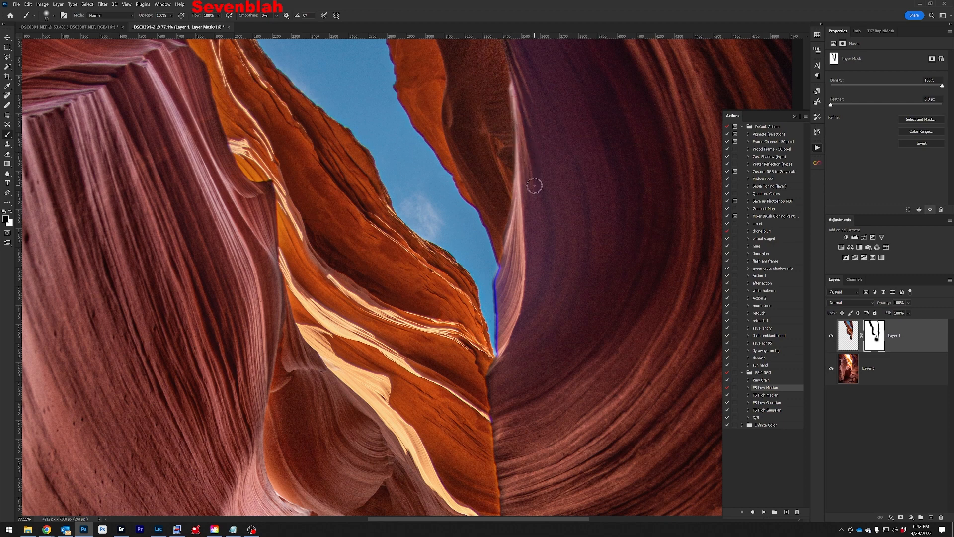
scroll(536, 185, "down", 8)
scroll(425, 150, "up", 3)
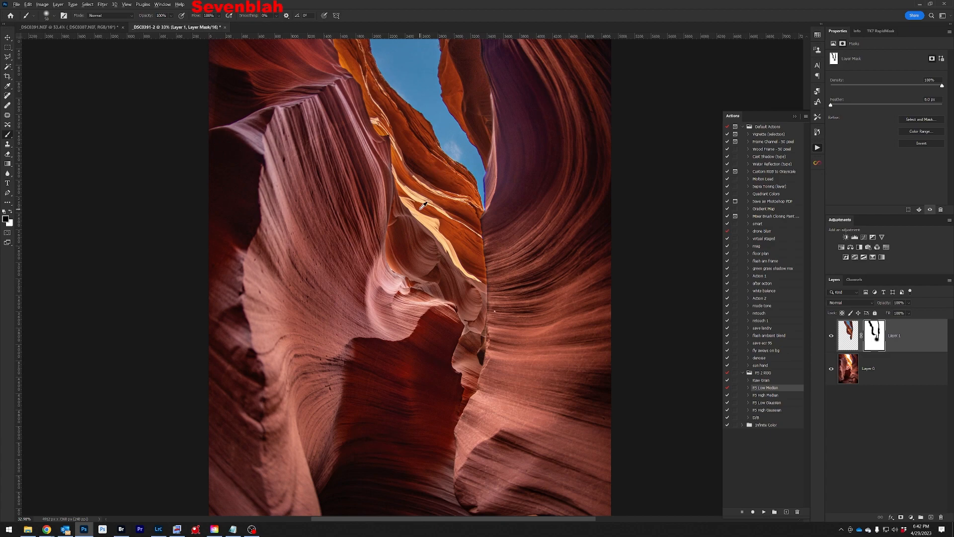
- Enlarge the brush and switch its colour to white for Layer 1's mask around the curved inner rock
scroll(394, 250, "up", 5)
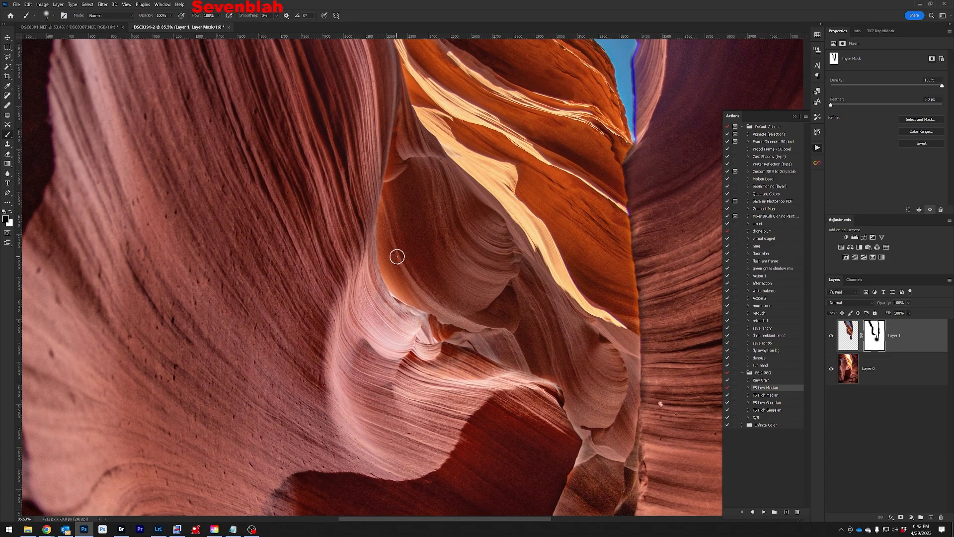
key("bracketright")
key("bracketright")
key("bracketright")
key("bracketright")
key("bracketright")
key("bracketright")
key("bracketright")
key("bracketright")
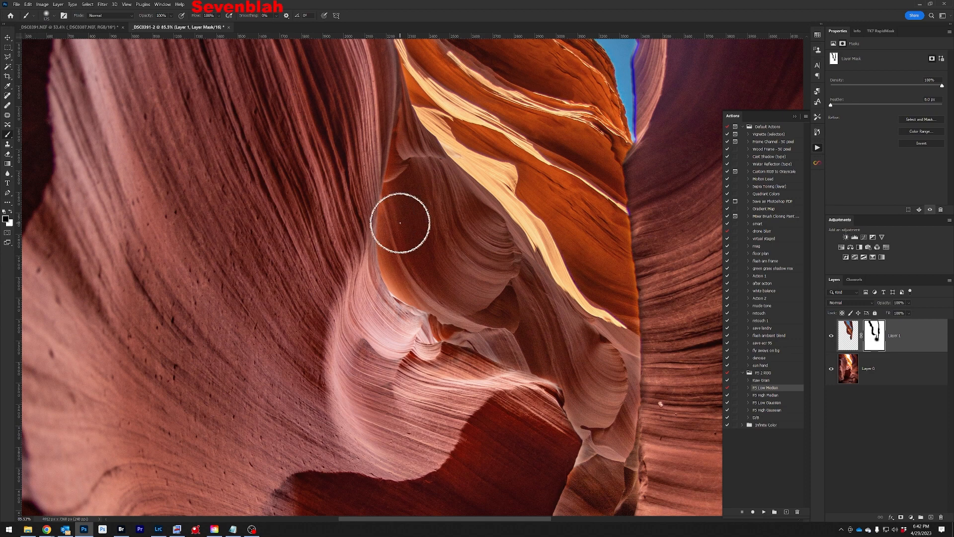
key("x")
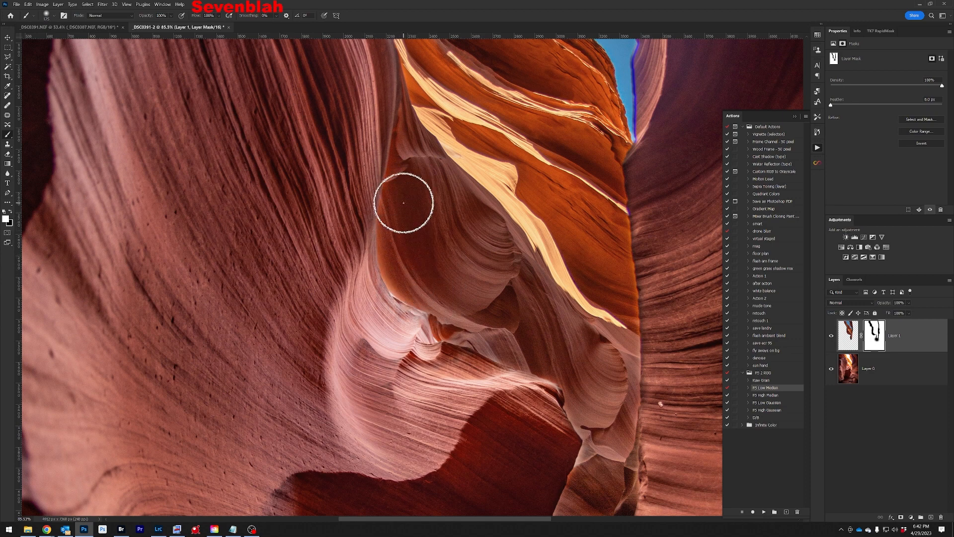
scroll(521, 283, "down", 5)
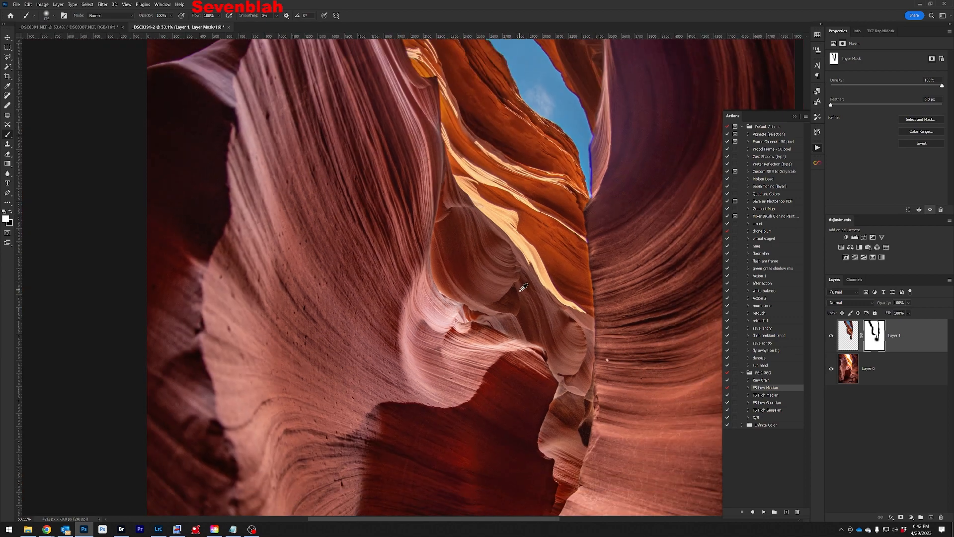
- Add a Curves adjustment layer clipped to Layer 1
left_click(848, 338)
left_click(864, 238)
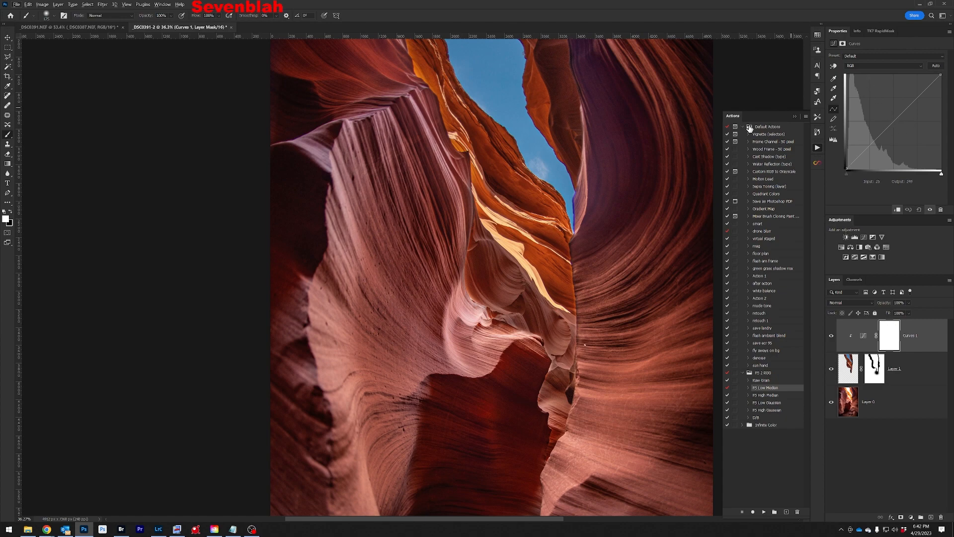
scroll(490, 218, "down", 5)
scroll(490, 218, "up", 1)
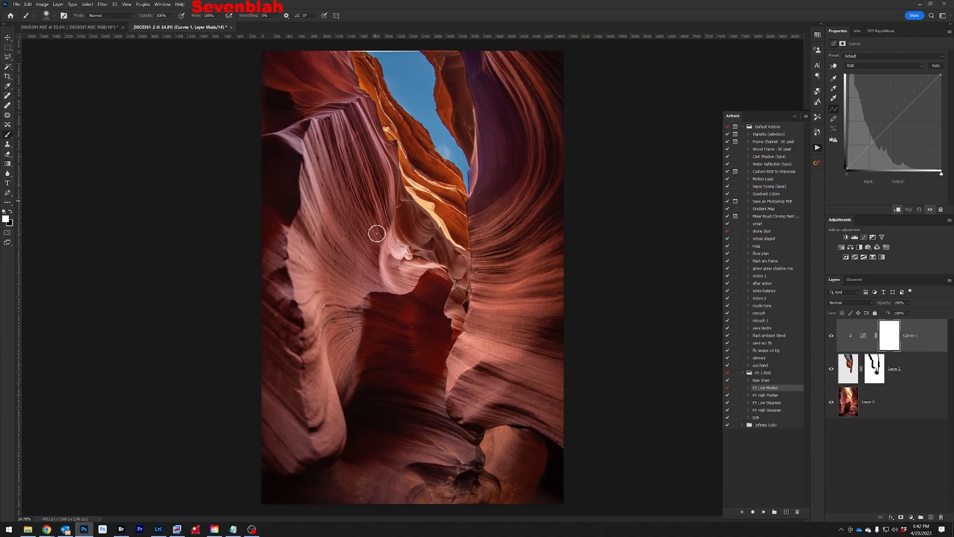
- Add a Selective Color layer clipped to Layer 1 beneath Curves 1, set the Reds' Cyan to -17 and fine-tune Magenta
left_click(887, 426)
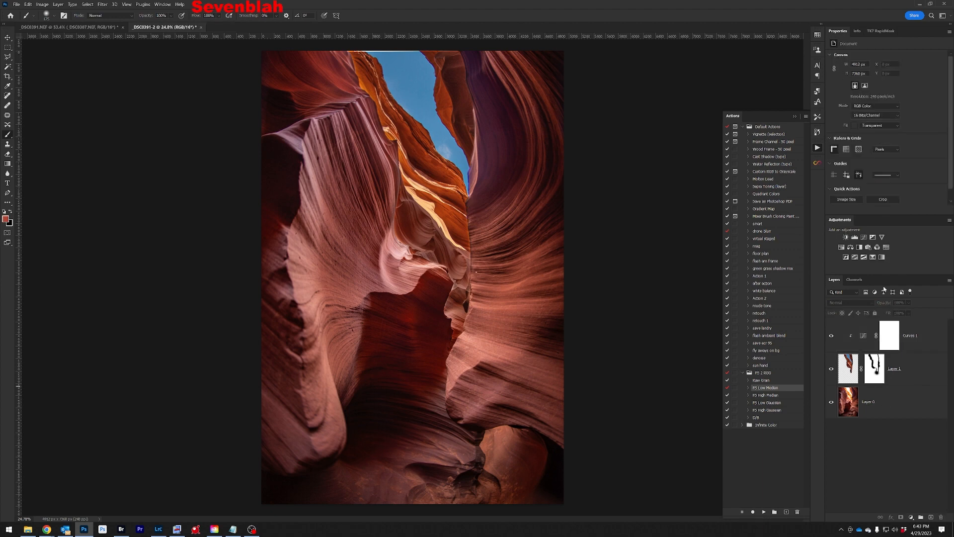
left_click(873, 257)
left_click_drag(883, 351, 883, 393)
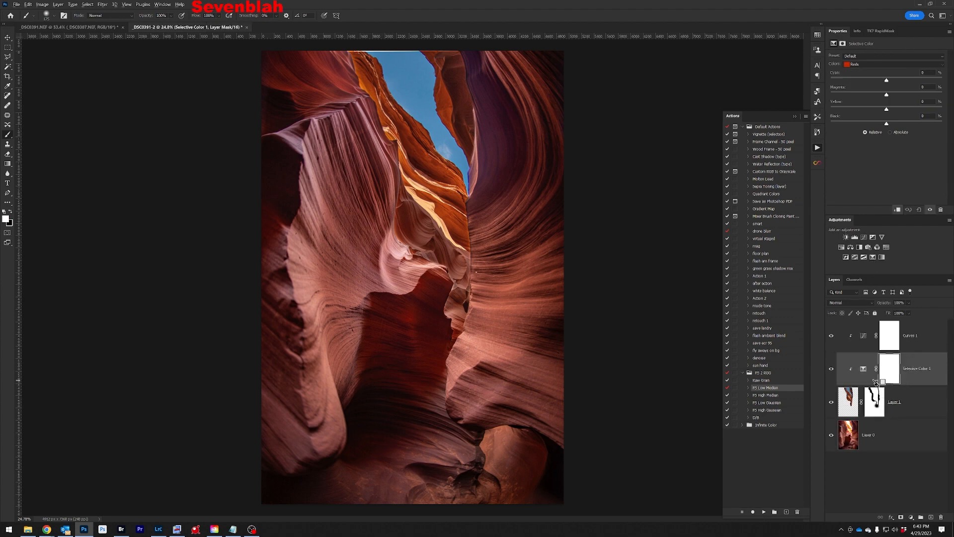
left_click(918, 368)
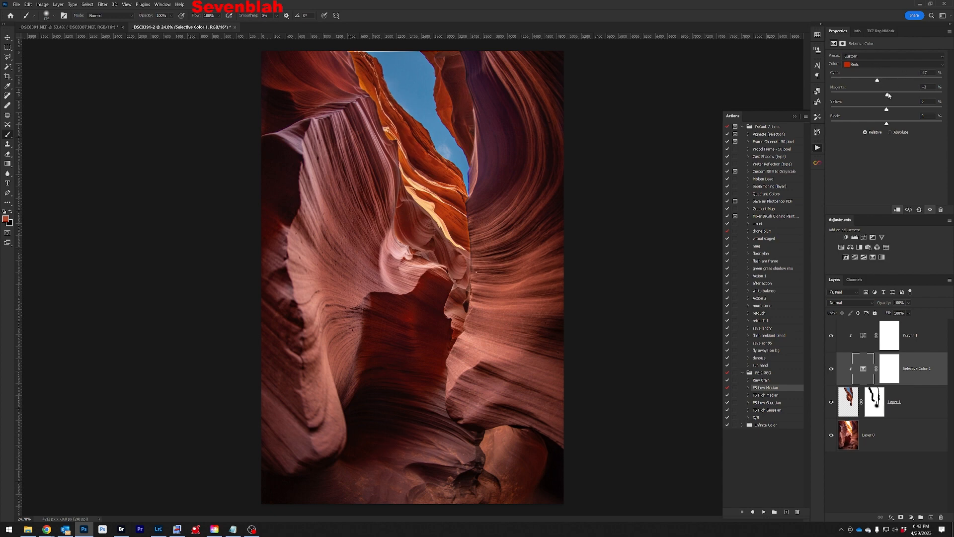
left_click_drag(886, 94, 886, 110)
- Brighten Curves 1 with a midtone point at input 100, output 115, and a white point at input 228, output 255
left_click(910, 337)
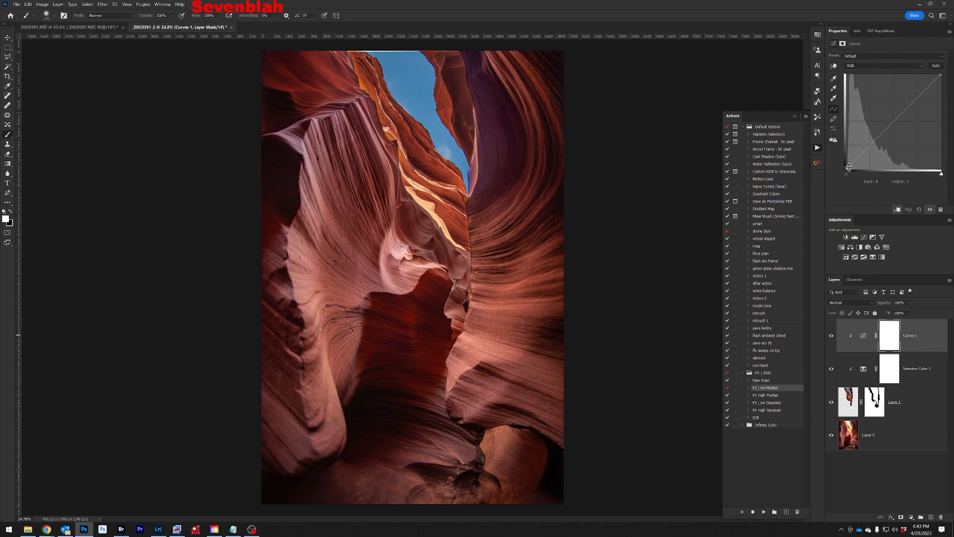
mouse_move(846, 168)
left_mouse_down()
mouse_move(856, 170)
mouse_move(838, 155)
mouse_move(835, 182)
left_mouse_up()
left_click_drag(884, 129, 884, 126)
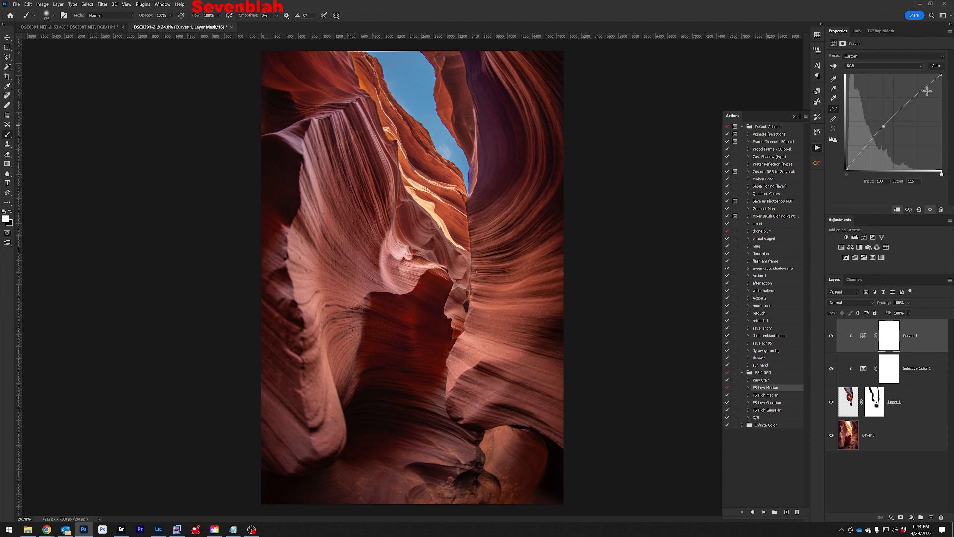
left_click(939, 75)
mouse_move(933, 73)
left_mouse_down()
mouse_move(919, 74)
mouse_move(931, 72)
left_mouse_up()
scroll(410, 277, "down", 2)
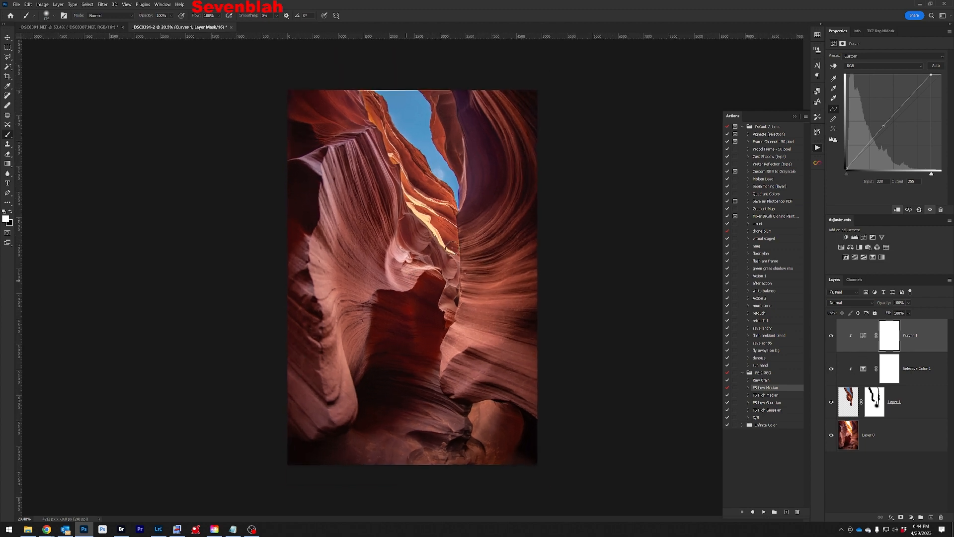
- Flatten all layers of the canyon image into a single Background layer
left_click(876, 436)
right_click(875, 435)
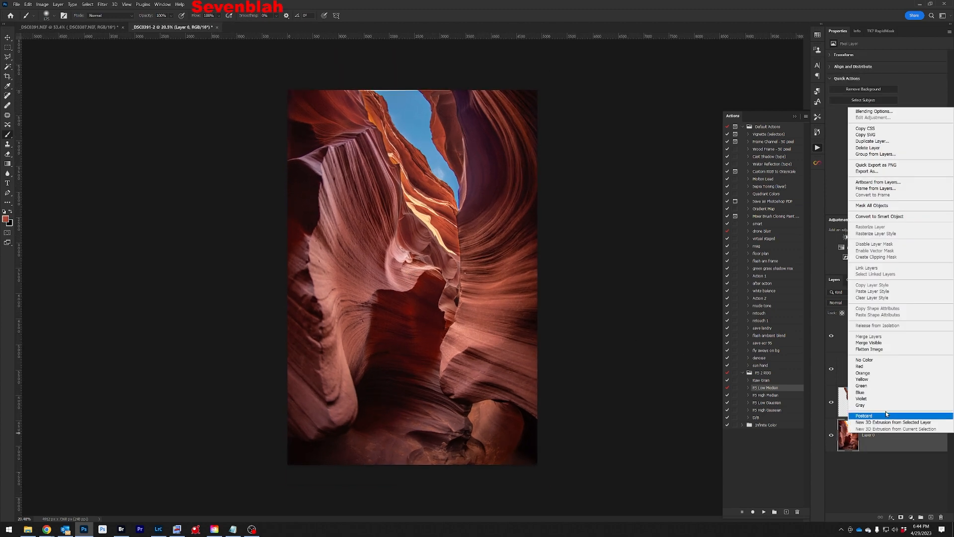
left_click(891, 348)
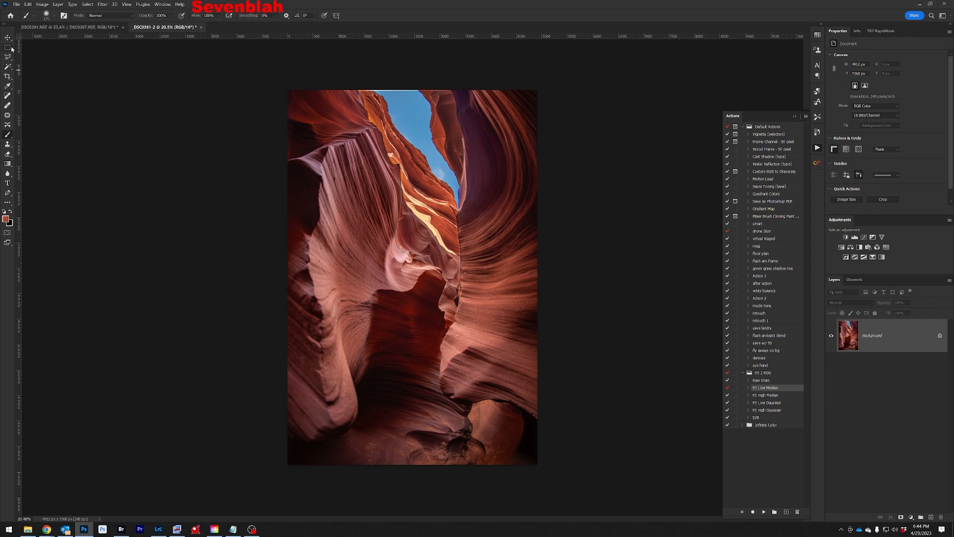
- Crop a thin strip off all edges of the flattened image, to about 4844 × 7259 px
left_click(8, 76)
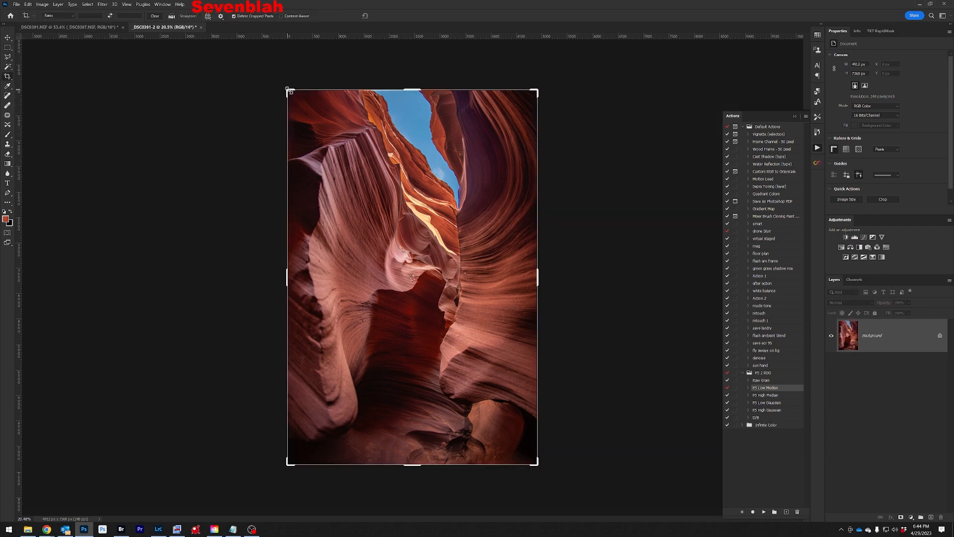
left_click_drag(289, 90, 290, 94)
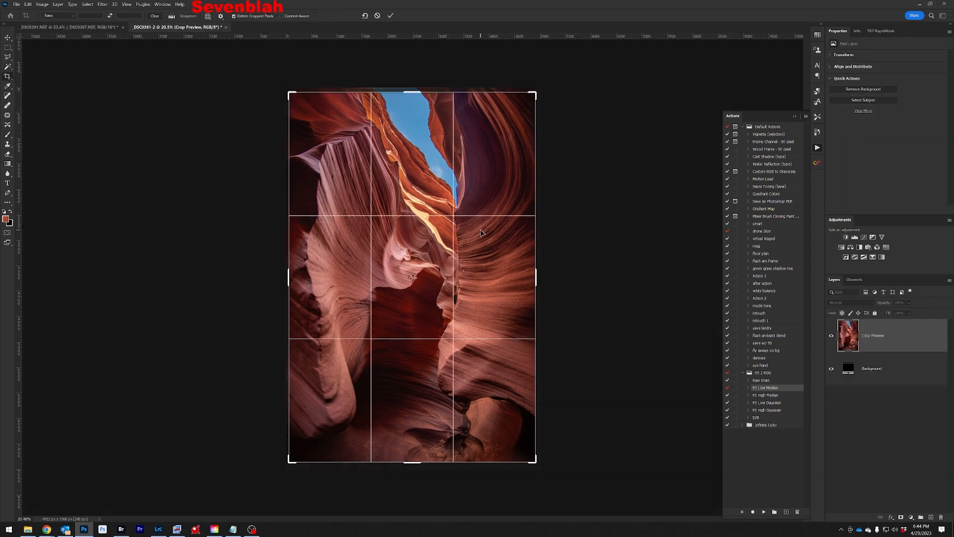
key("Return")
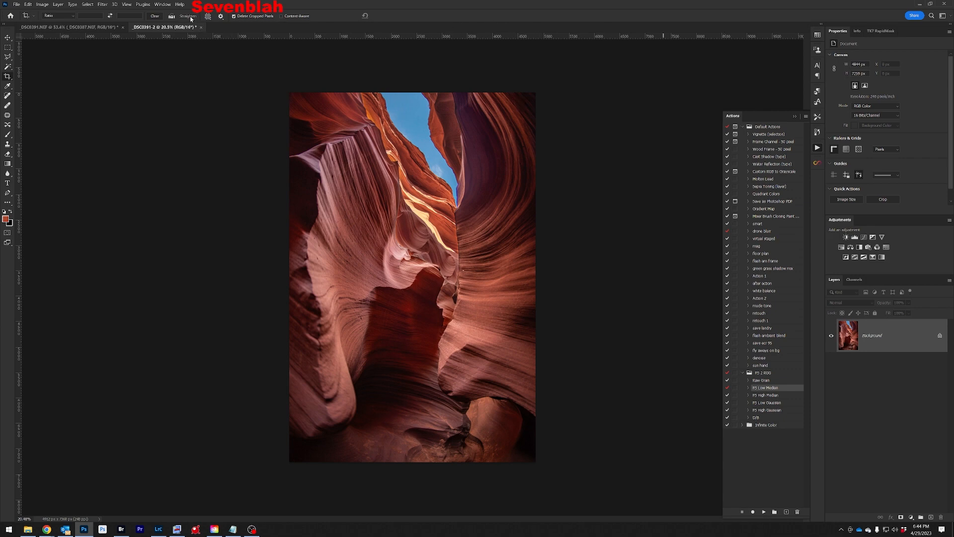
- Launch the Exposure Software plug-in filter on the flattened image
left_click(103, 5)
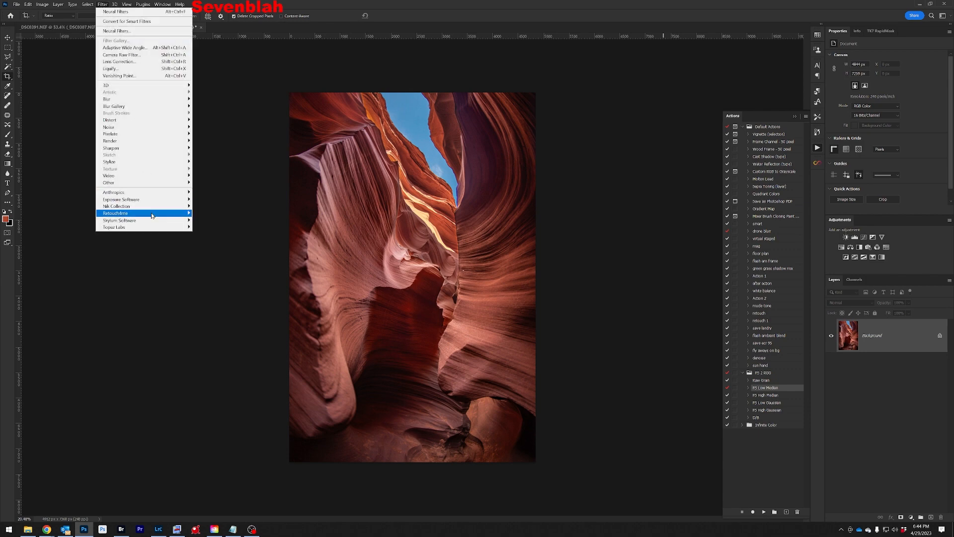
mouse_move(154, 206)
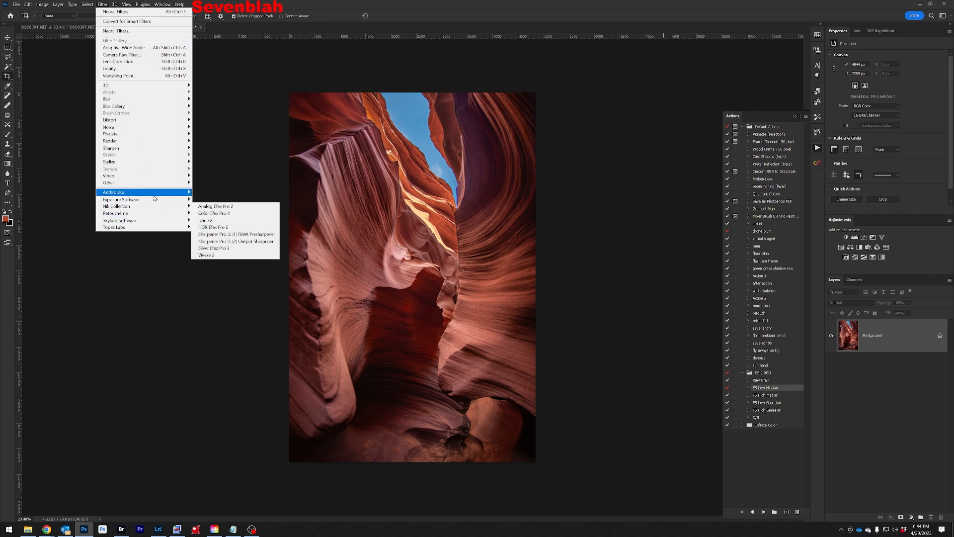
left_click(213, 199)
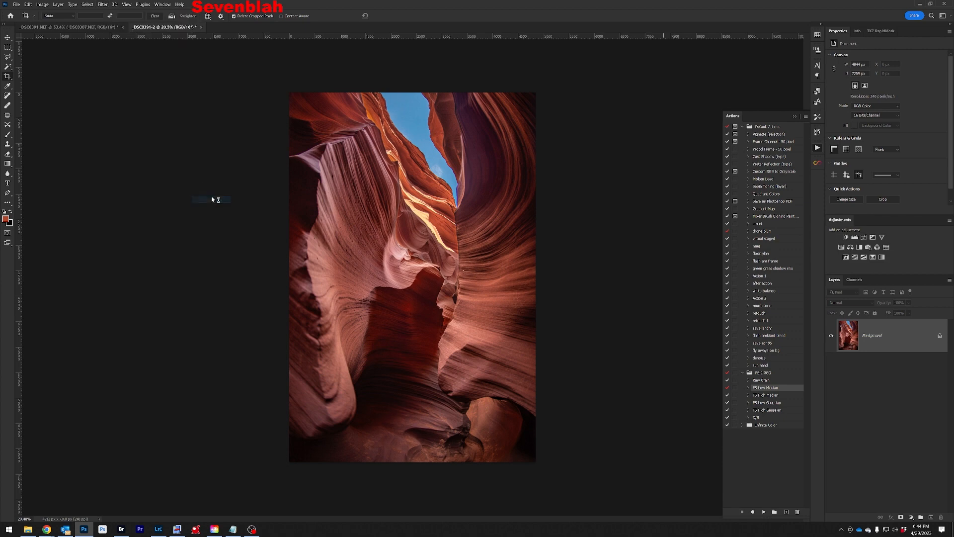